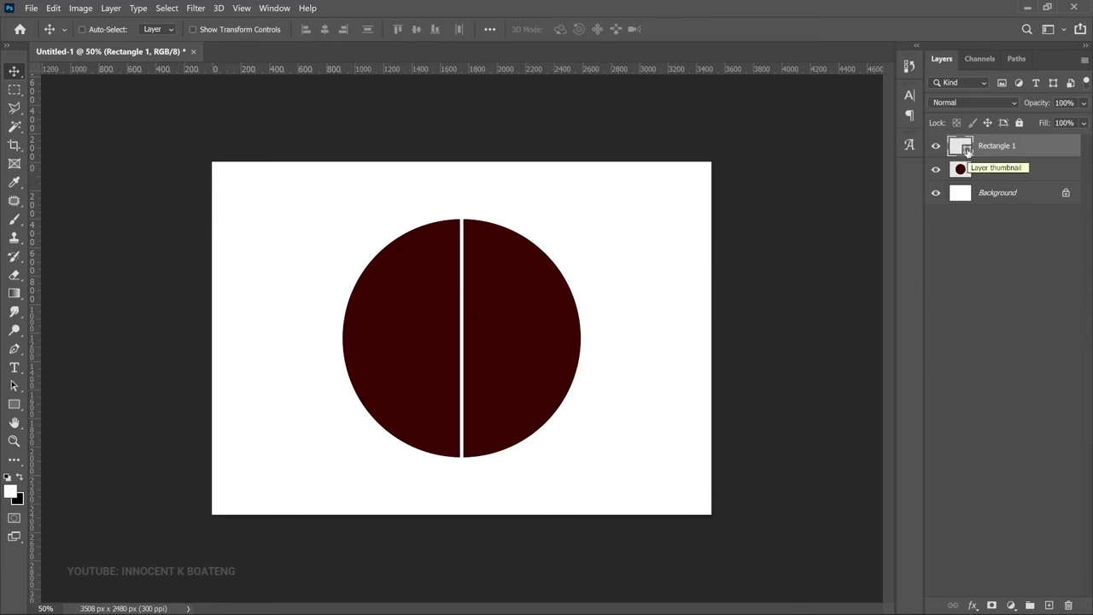
Cut the vertical Rectangle 1 strip out of the Ellipse 1 circle, deselect, and hide the Rectangle 1 and Background layers.
key("ctrl")
left_click(967, 149, "ctrl")
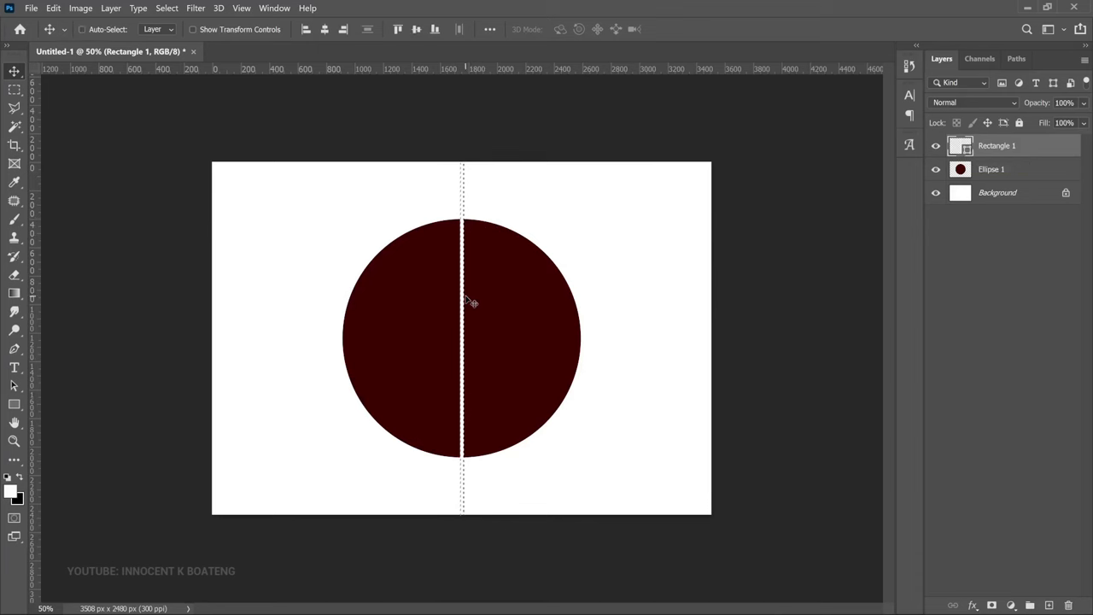
left_click(1020, 171)
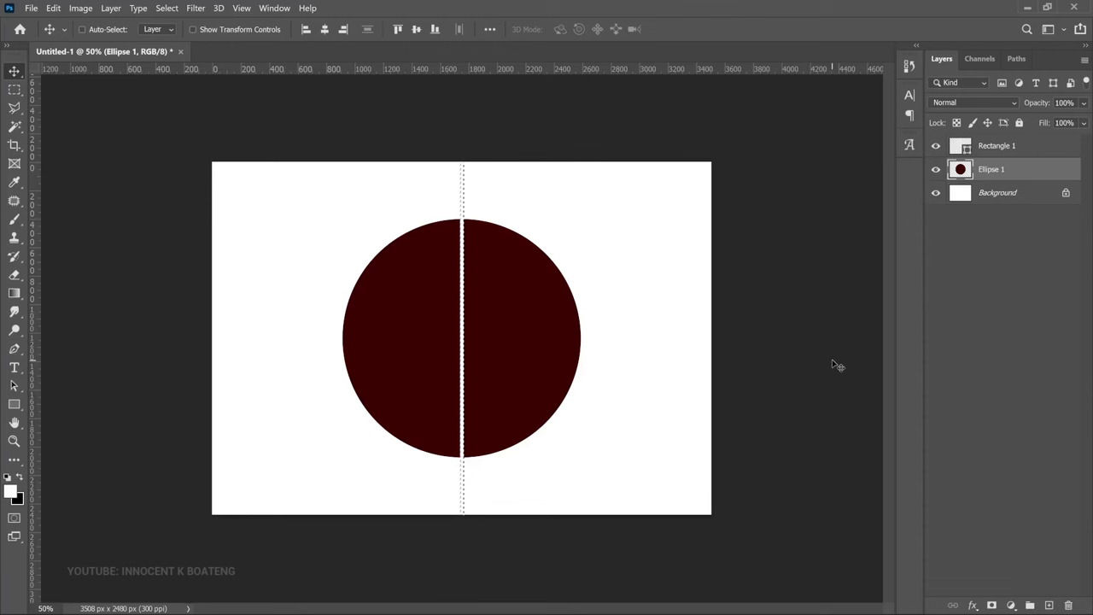
key("ctrl+d")
left_click(935, 147)
left_click(935, 193)
left_click(451, 335, "ctrl")
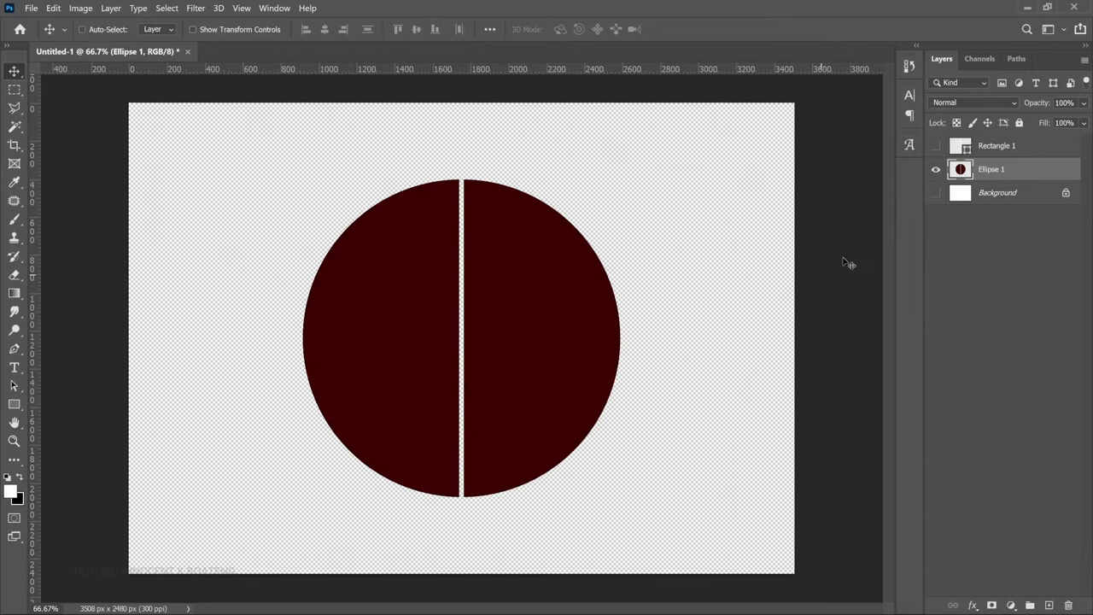
Show the Rectangle 1 layer and rotate the strip 90° clockwise about its centre.
left_click(935, 146)
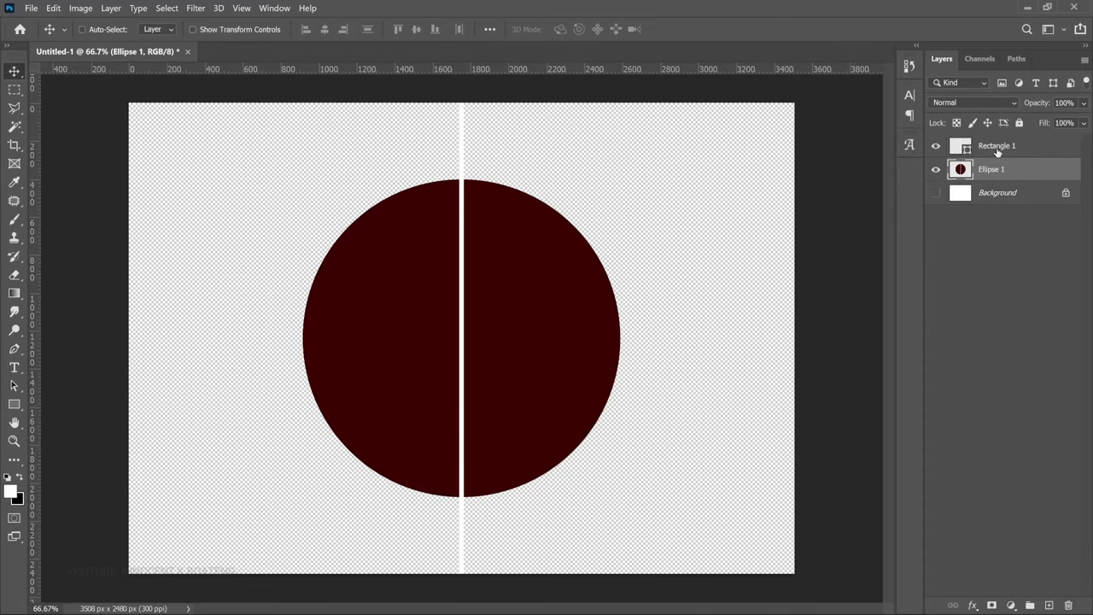
left_click(995, 153)
key("ctrl+t")
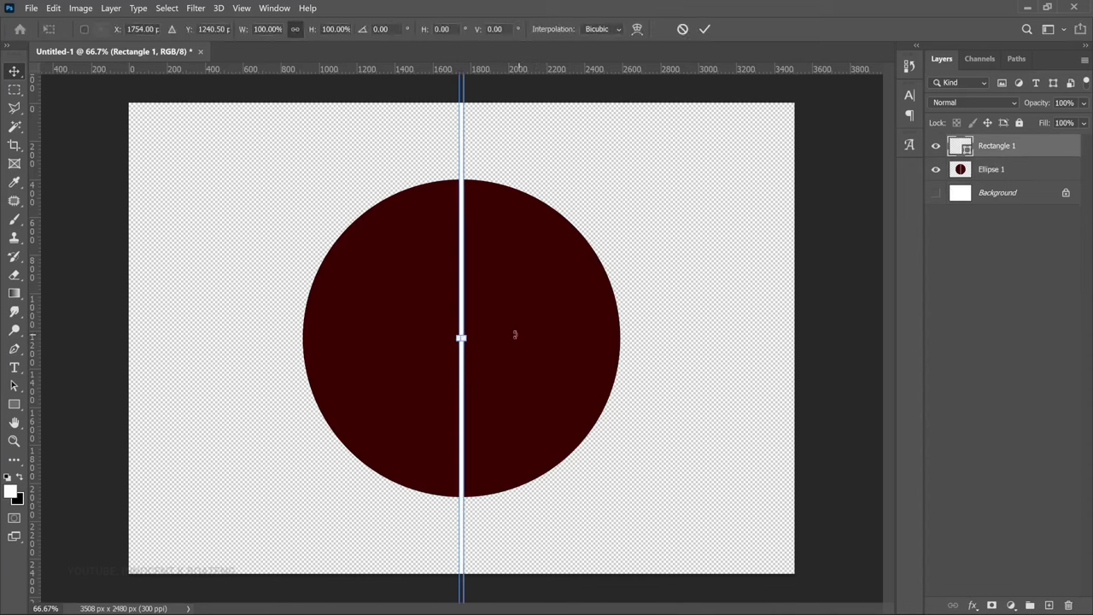
right_click(462, 282)
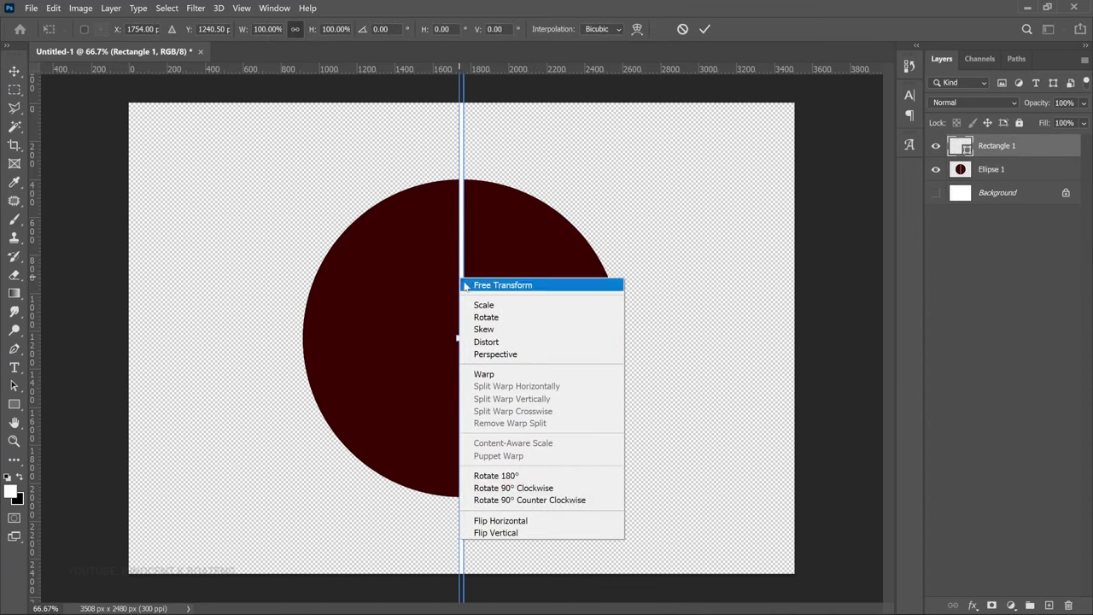
left_click(529, 488)
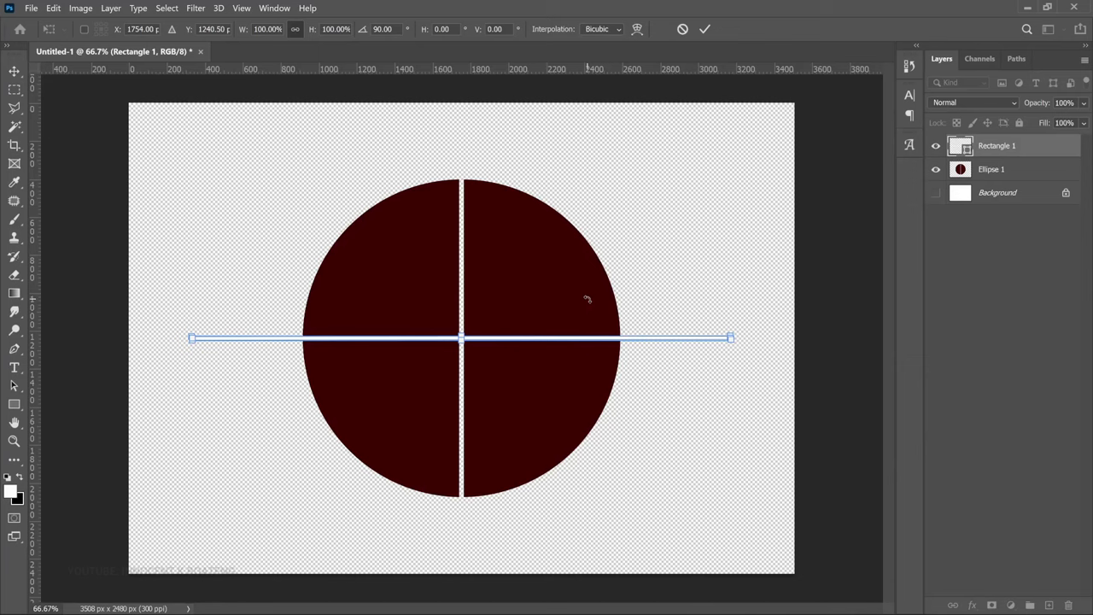
key("Return")
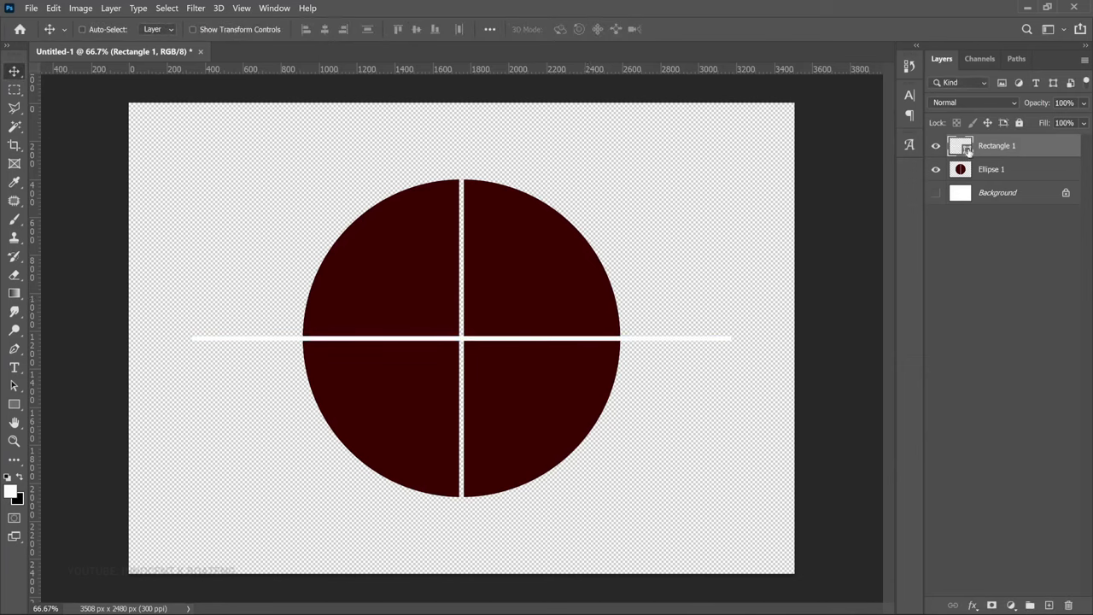
Cut the horizontal Rectangle 1 strip out of the Ellipse 1 circle, deselect, and hide the Rectangle 1 layer.
key("ctrl")
left_click(969, 149, "ctrl")
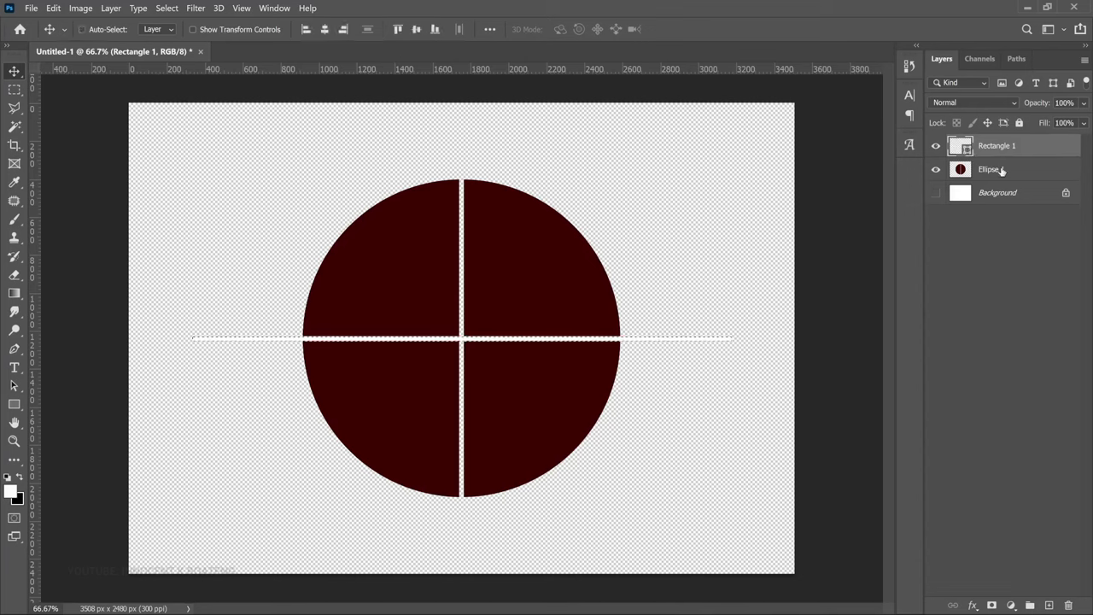
left_click(1002, 170)
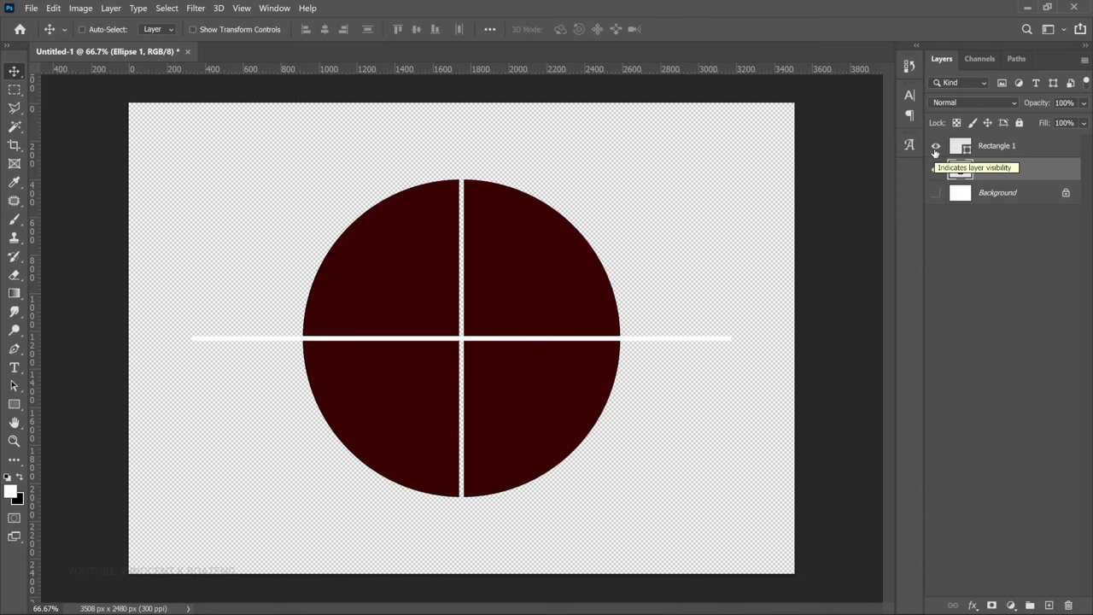
left_click(935, 147)
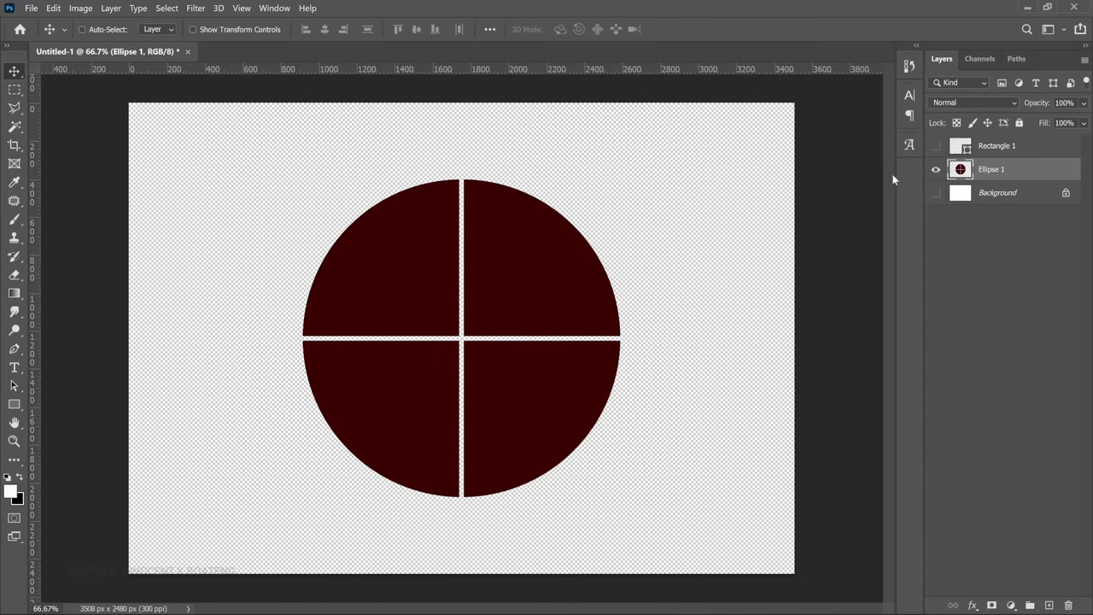
Show the Rectangle 1 layer and rotate the strip to -45° with Free Transform.
left_click(935, 146)
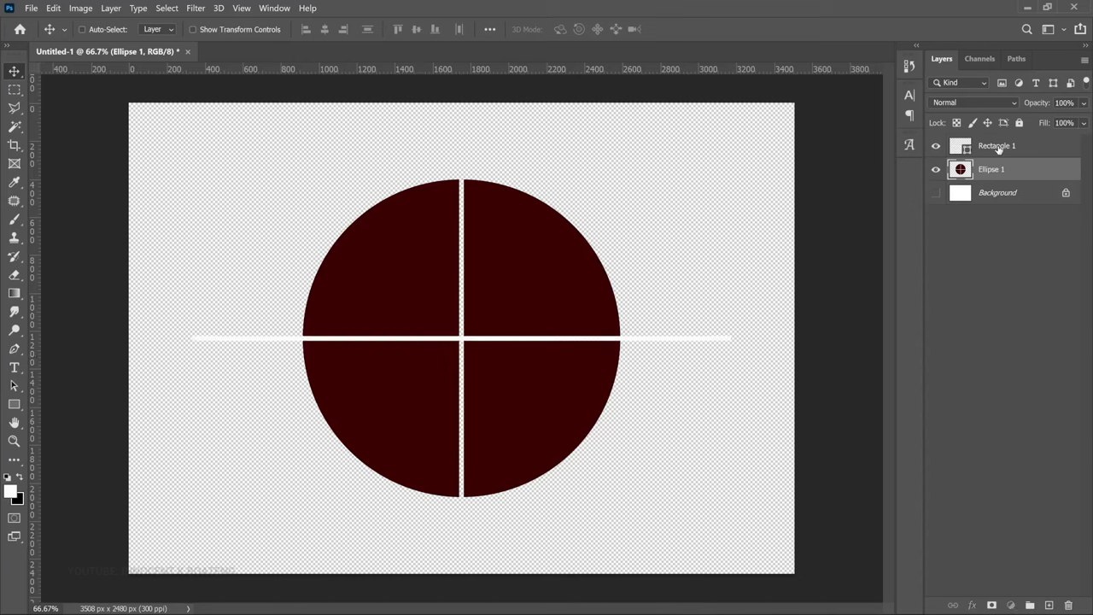
left_click(997, 150)
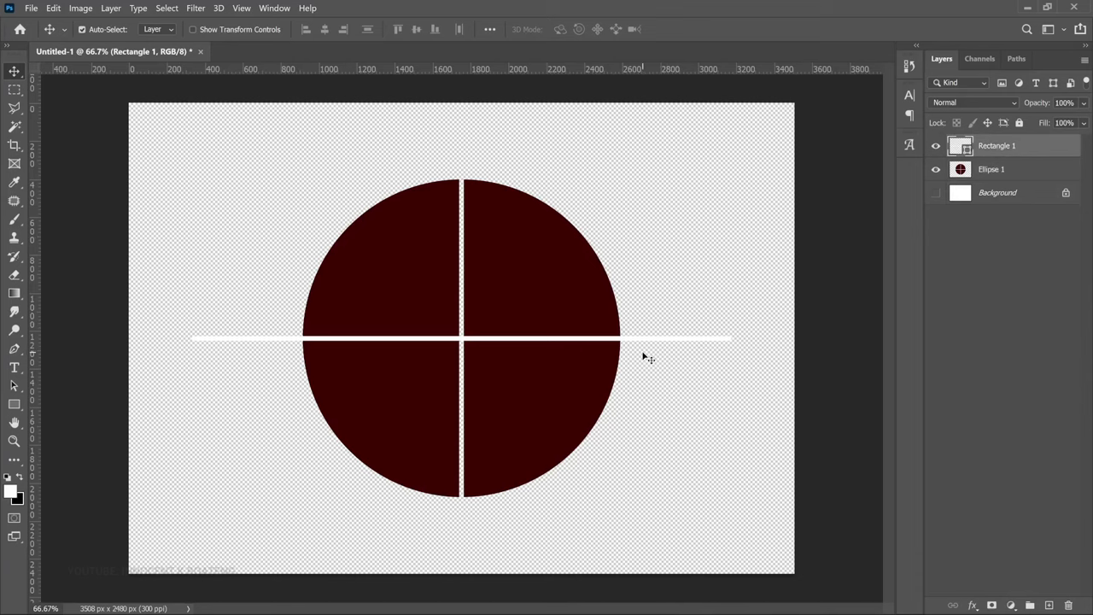
key("ctrl+t")
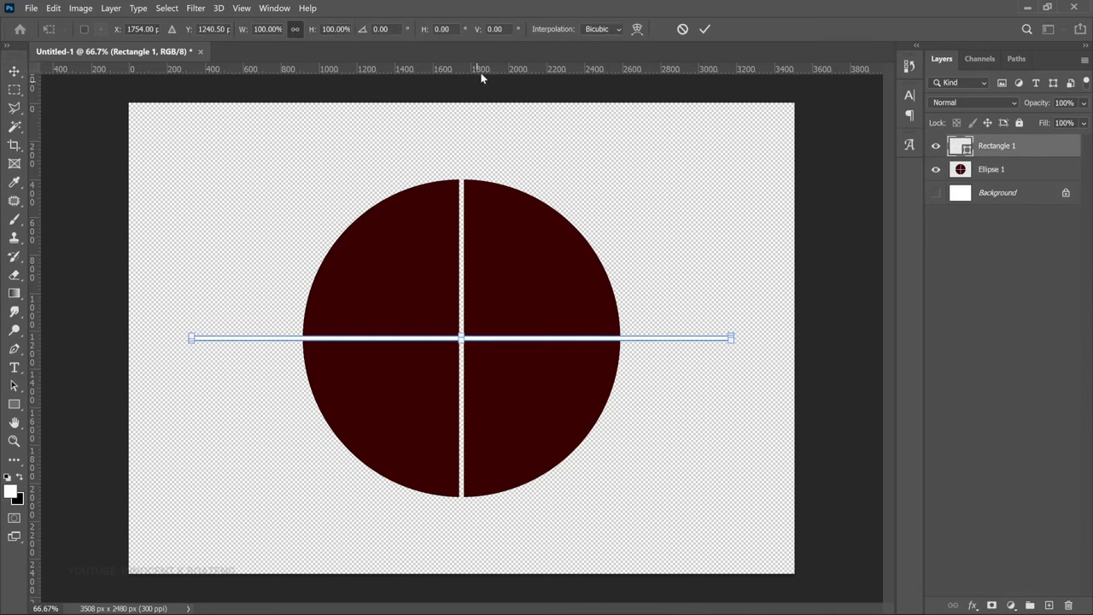
left_click_drag(758, 367, 758, 327)
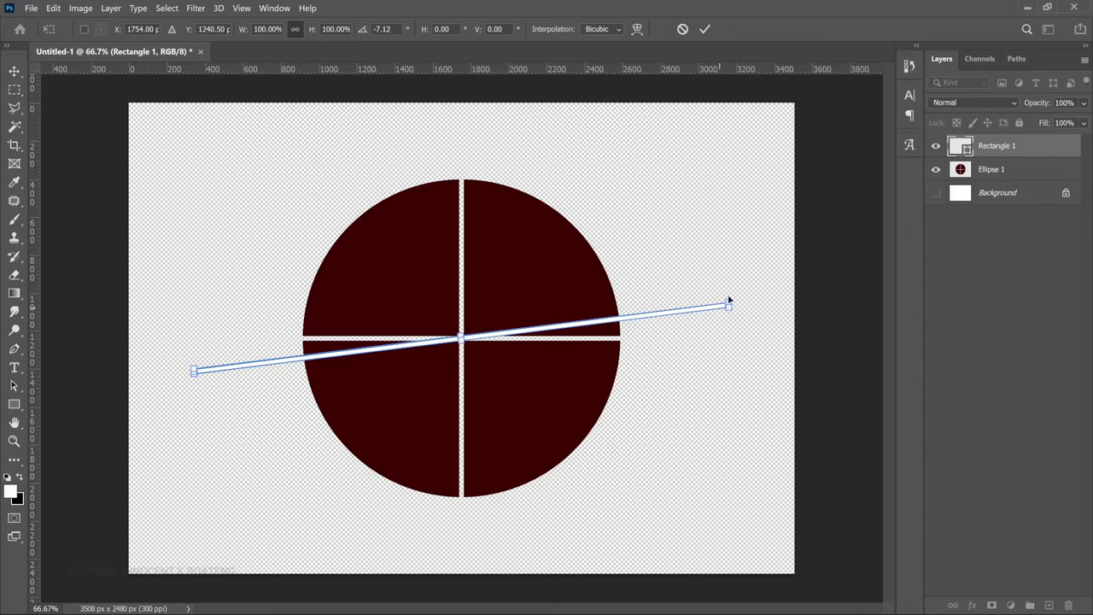
left_click_drag(758, 313, 750, 221)
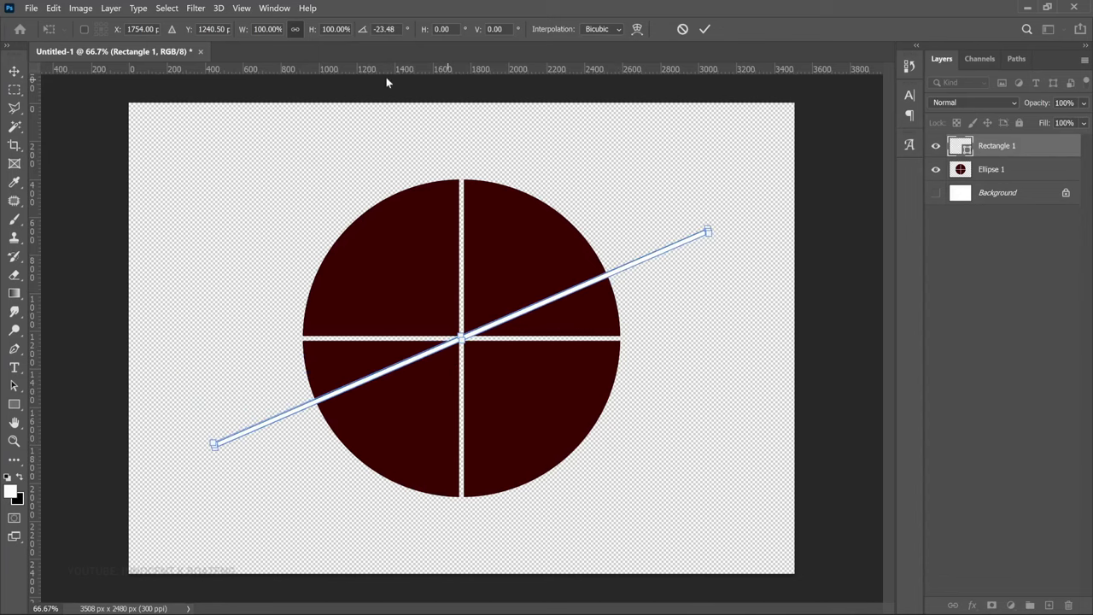
left_click_drag(755, 297, 740, 210)
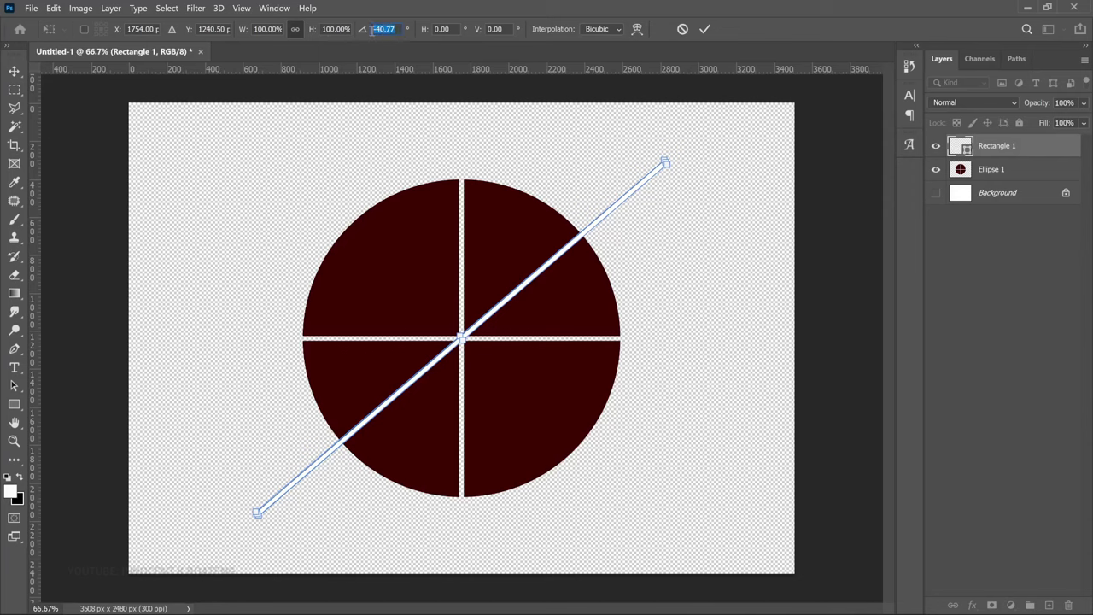
type("-45")
key("Return")
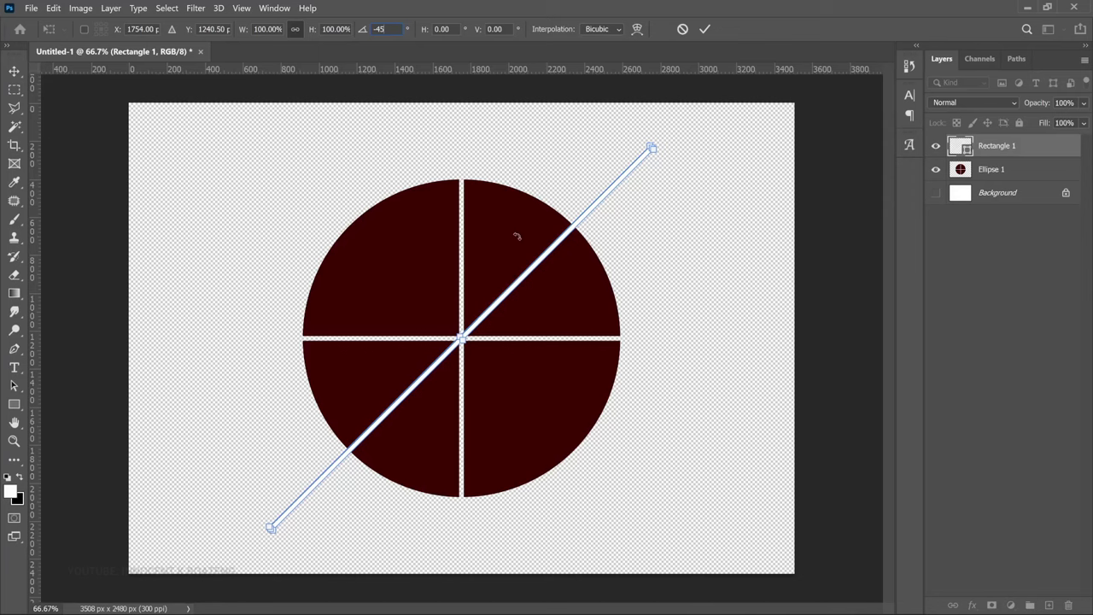
left_click(386, 30)
type("45")
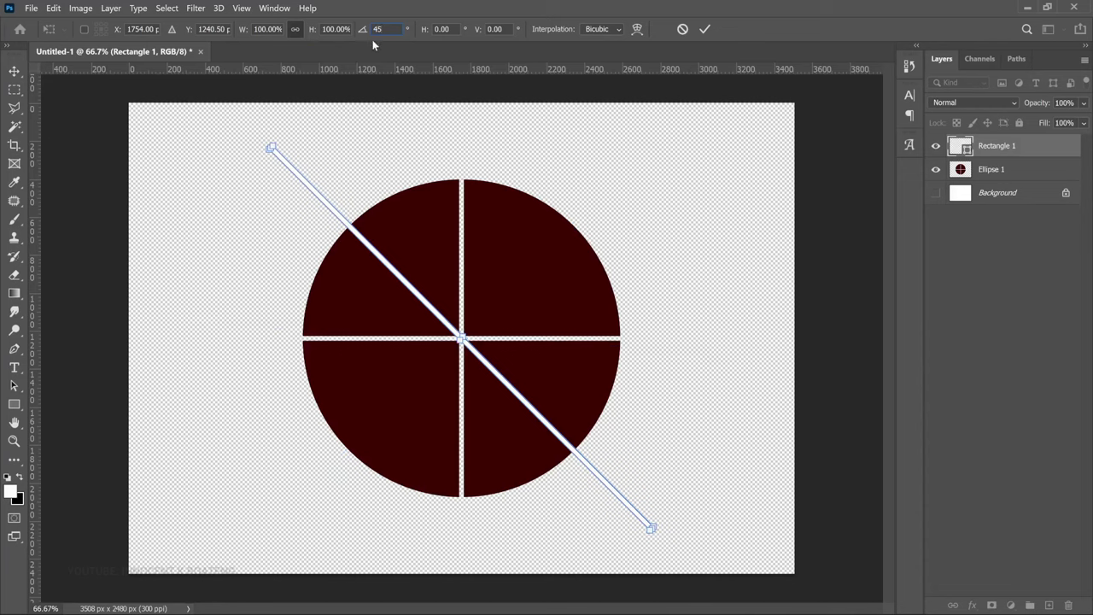
type("-45")
key("Return")
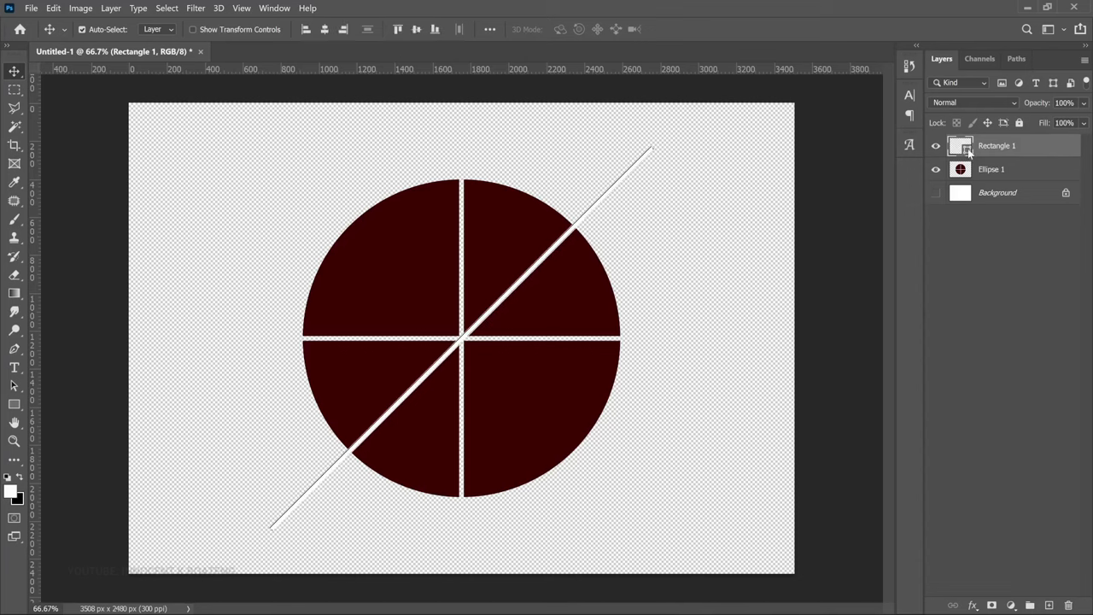
Cut the diagonal Rectangle 1 strip out of the Ellipse 1 circle and rotate the strip by 90° onto the opposite diagonal.
left_click(989, 170, "ctrl")
left_click(986, 172)
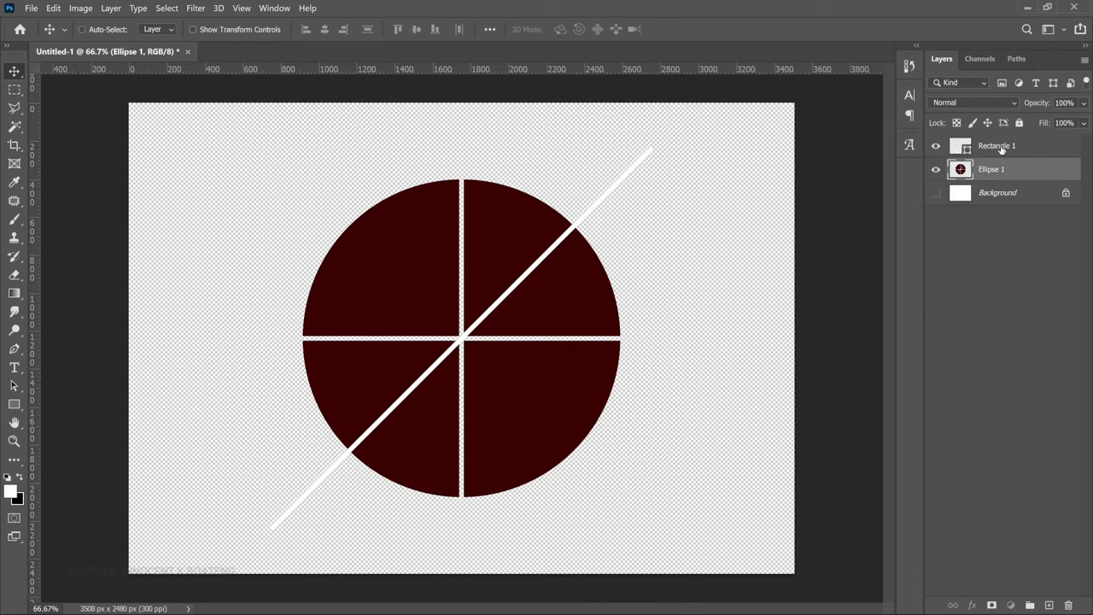
left_click(999, 149)
key("ctrl+t")
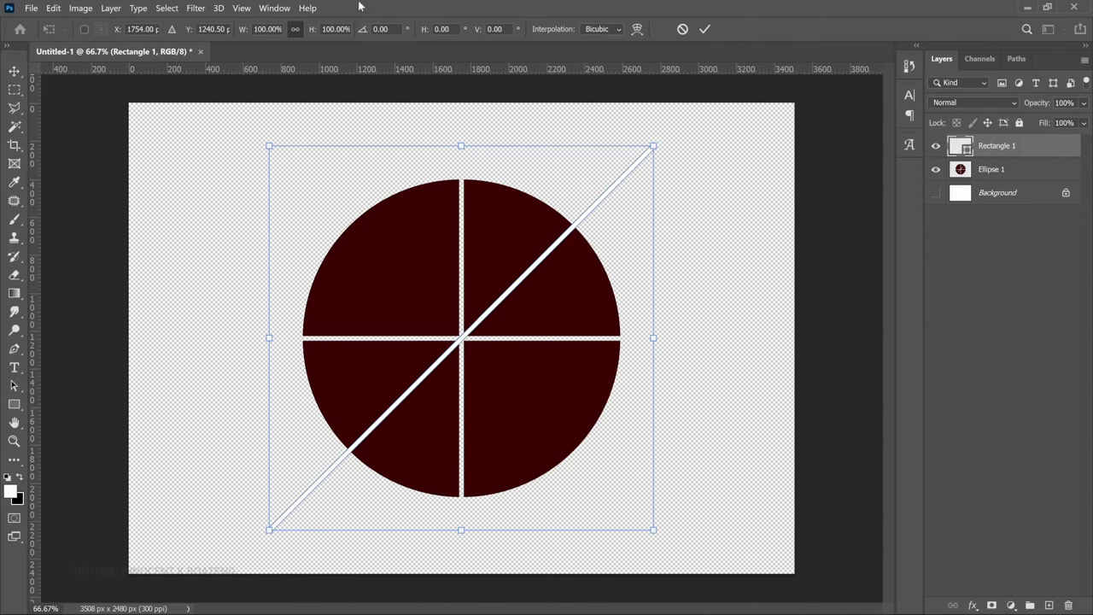
left_click_drag(597, 102, 708, 432)
left_click(381, 28)
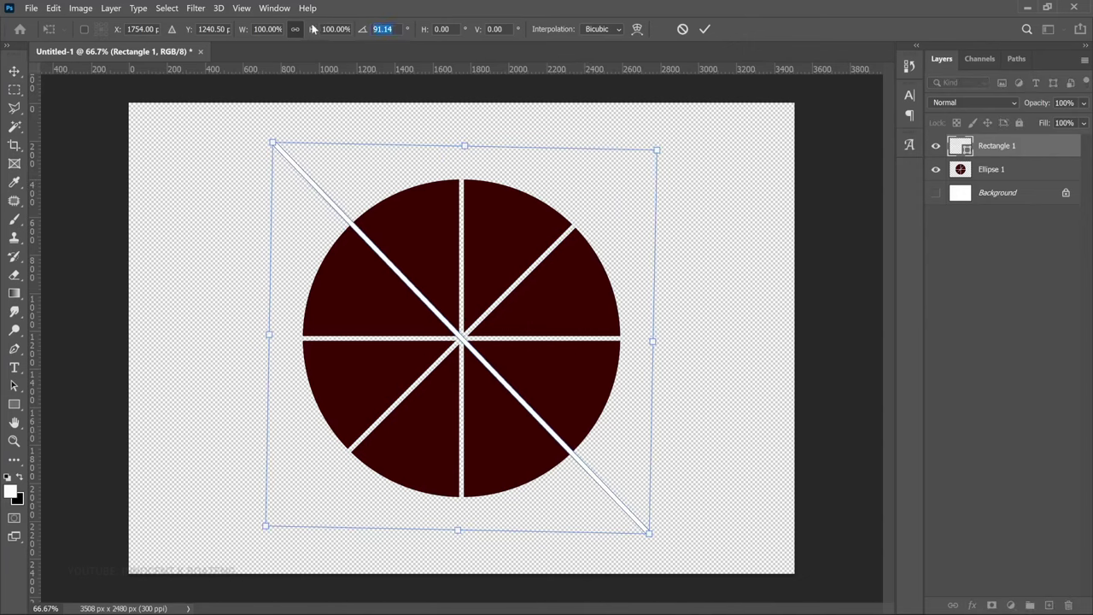
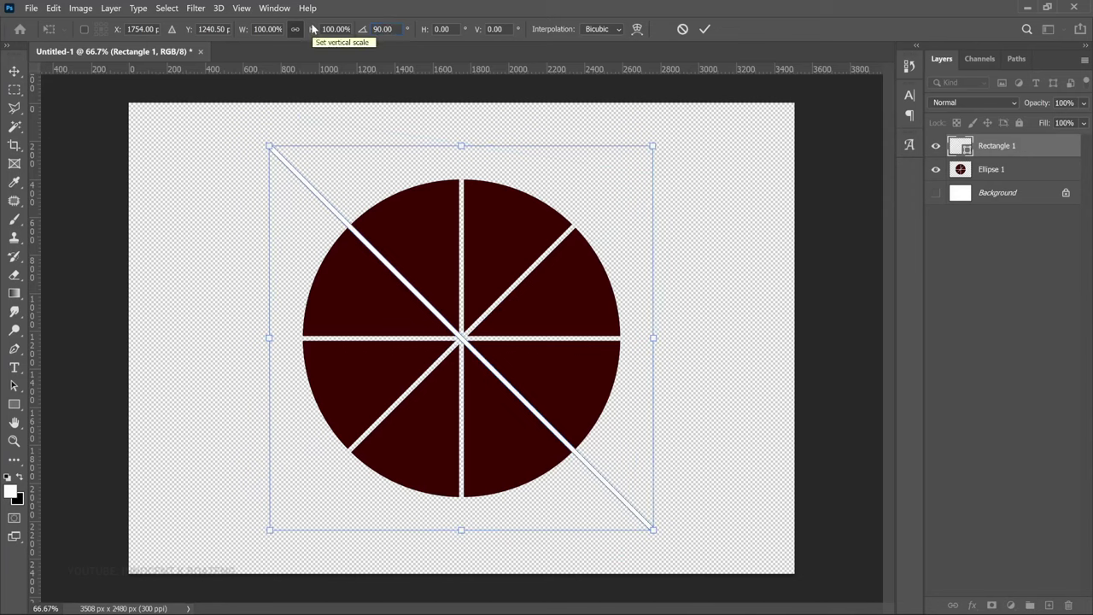
key("Return")
Cut the second diagonal strip out of the Ellipse 1 circle, deselect, and hide the Rectangle 1 layer.
left_click(959, 146, "ctrl")
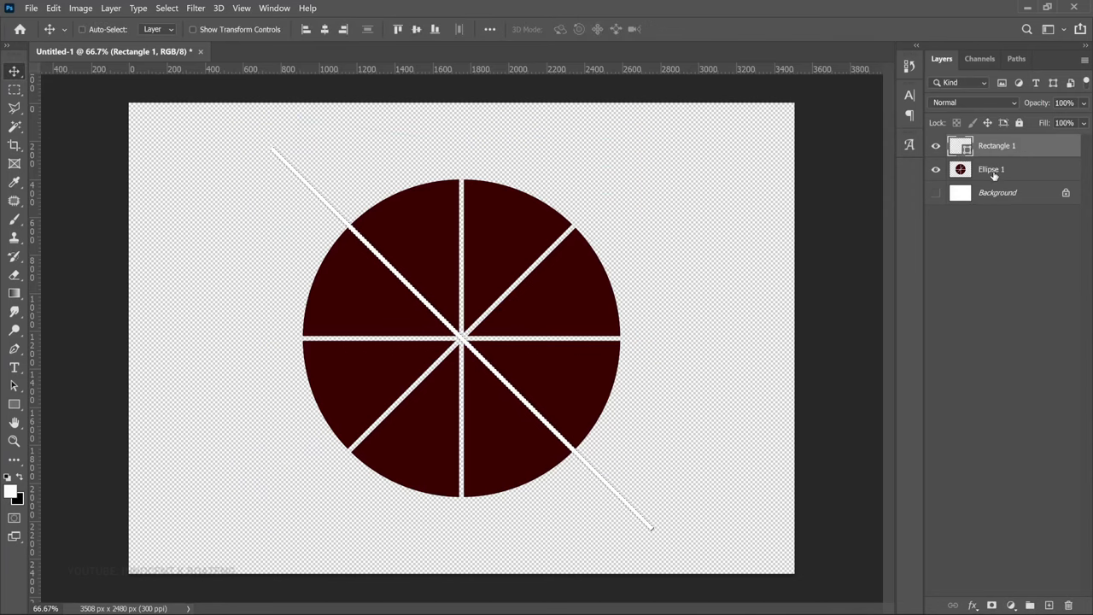
left_click(993, 169)
key("Delete")
left_click(936, 145)
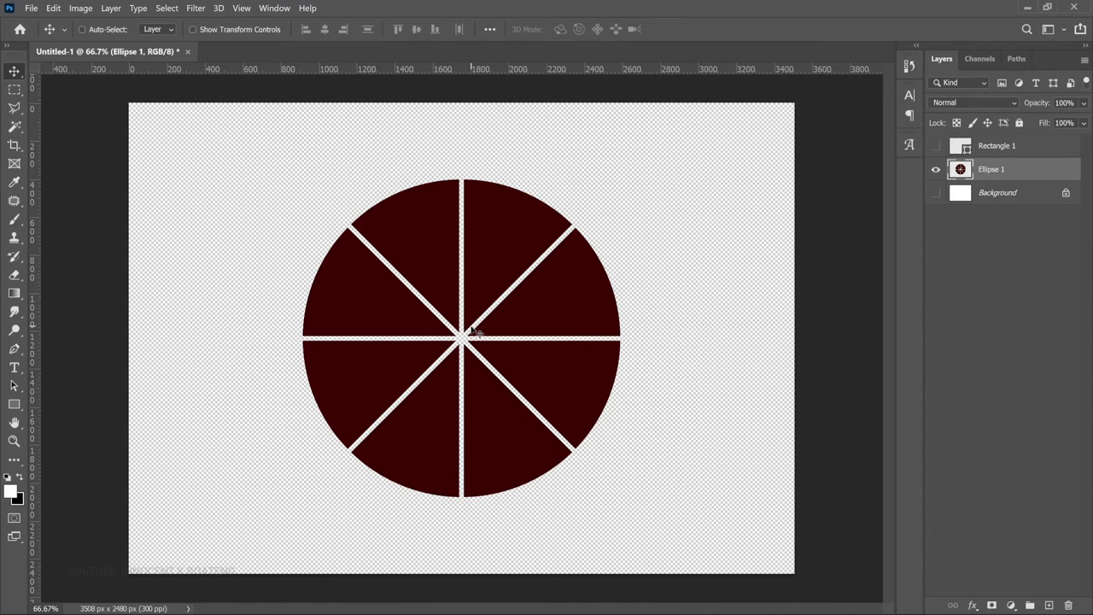
Place the burger image pngwing.com (61) as an embedded layer and clip it to the segmented Ellipse 1 circle.
left_click(26, 8)
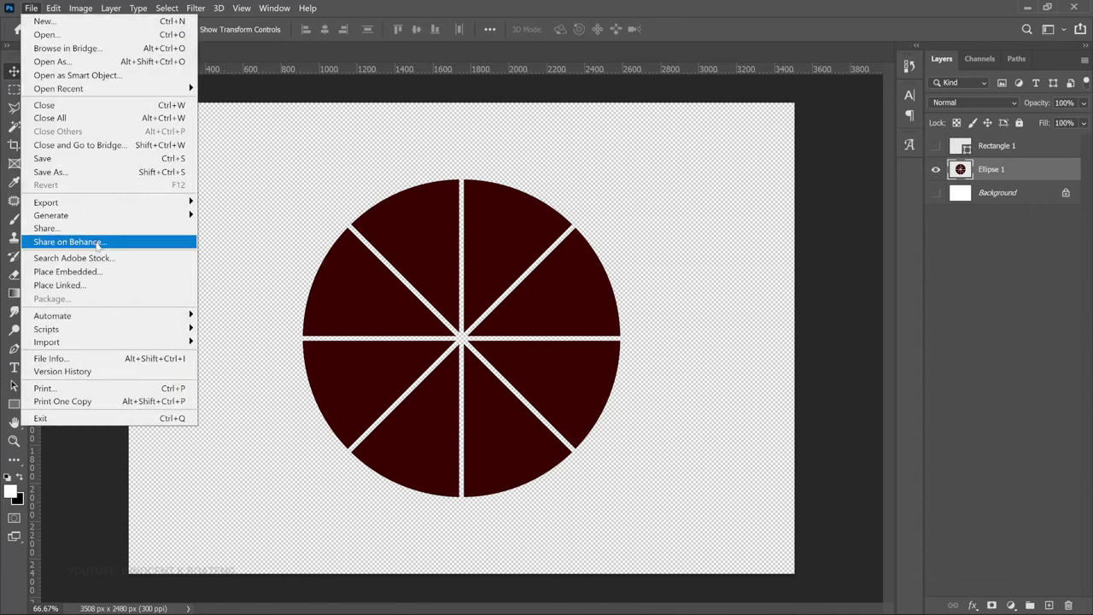
left_click(96, 271)
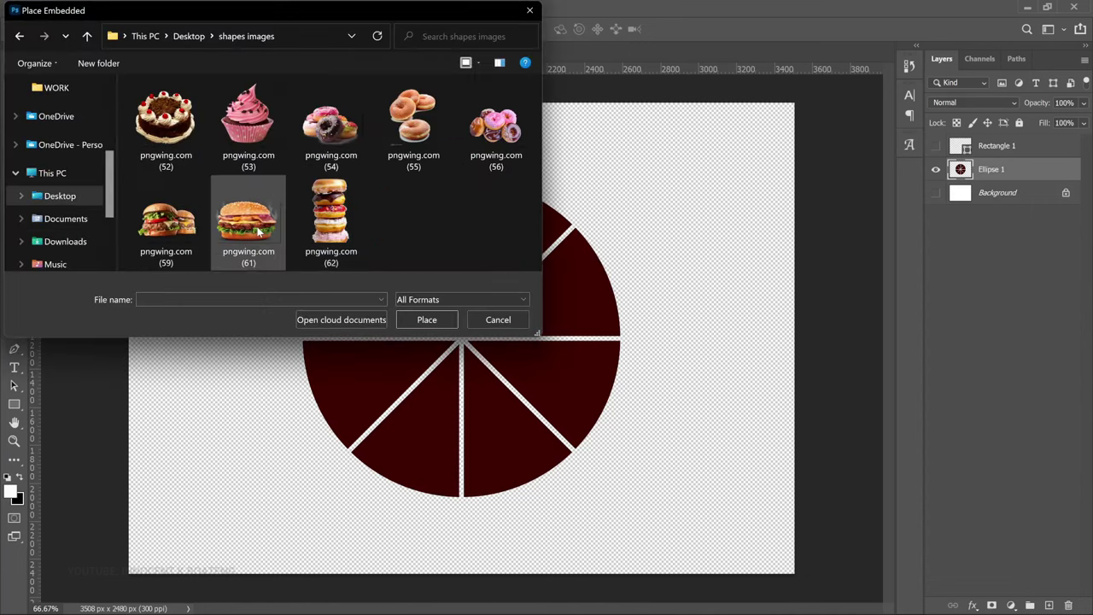
double_click(258, 232)
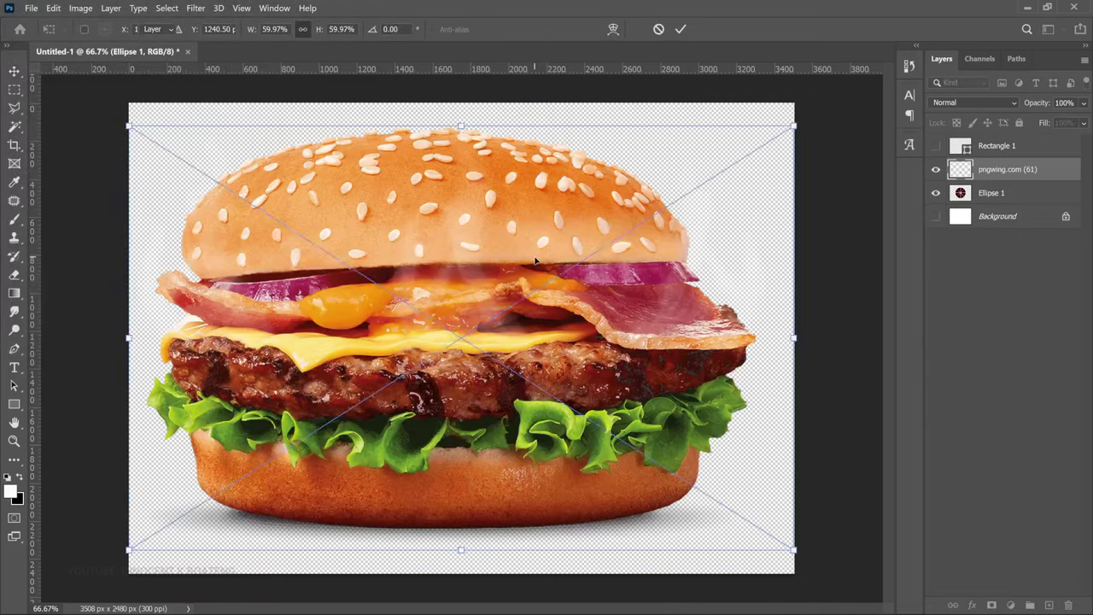
key("Return")
right_click(1028, 172)
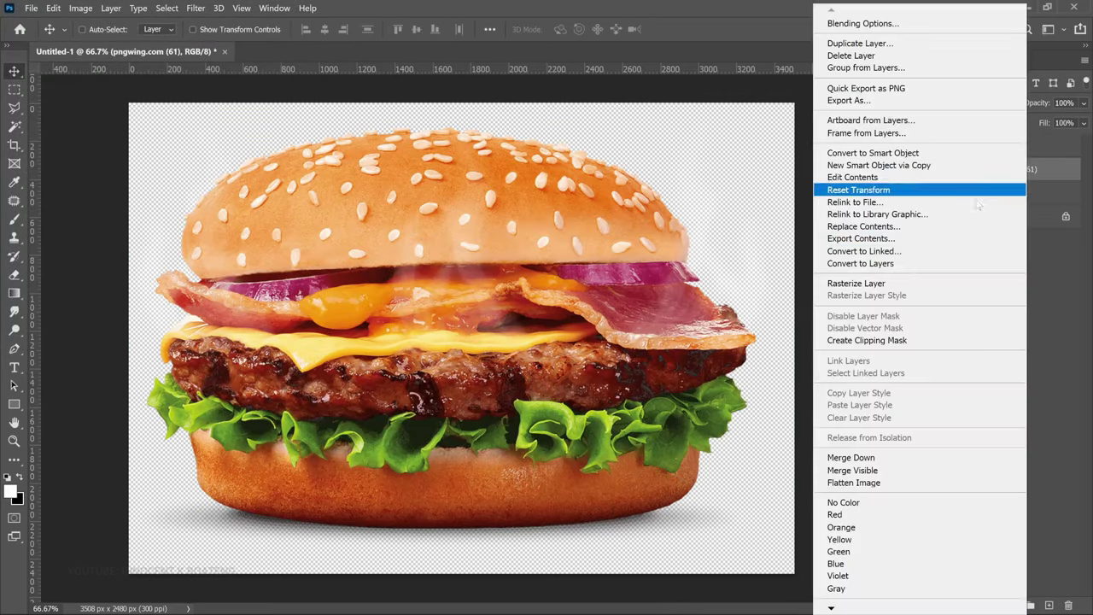
left_click(867, 340)
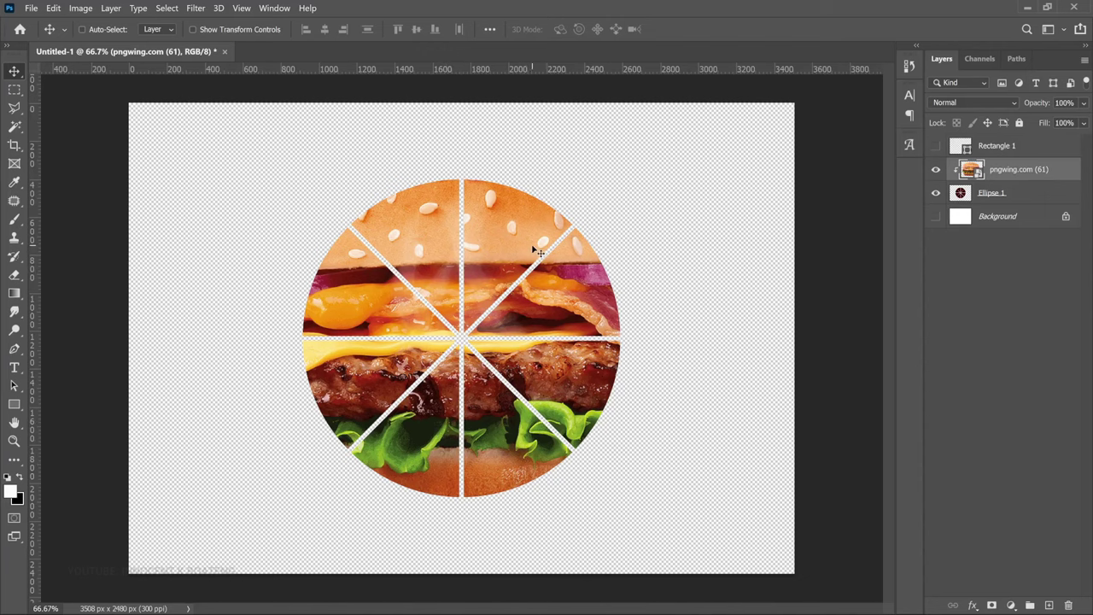
Release the burger's clipping mask, delete the burger layer, and show the Background layer.
key("ctrl+alt+g")
key("Delete")
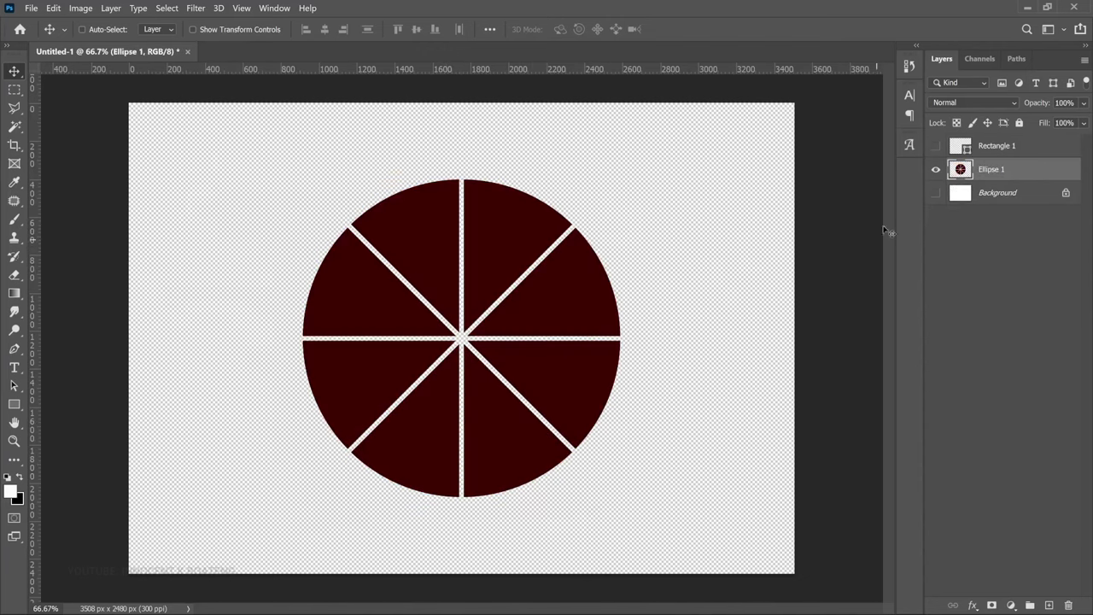
left_click(934, 193)
Outline the upper wedge just clockwise of the vertical gap with the Polygonal Lasso and cut it from Ellipse 1 onto its own layer.
left_click(538, 331)
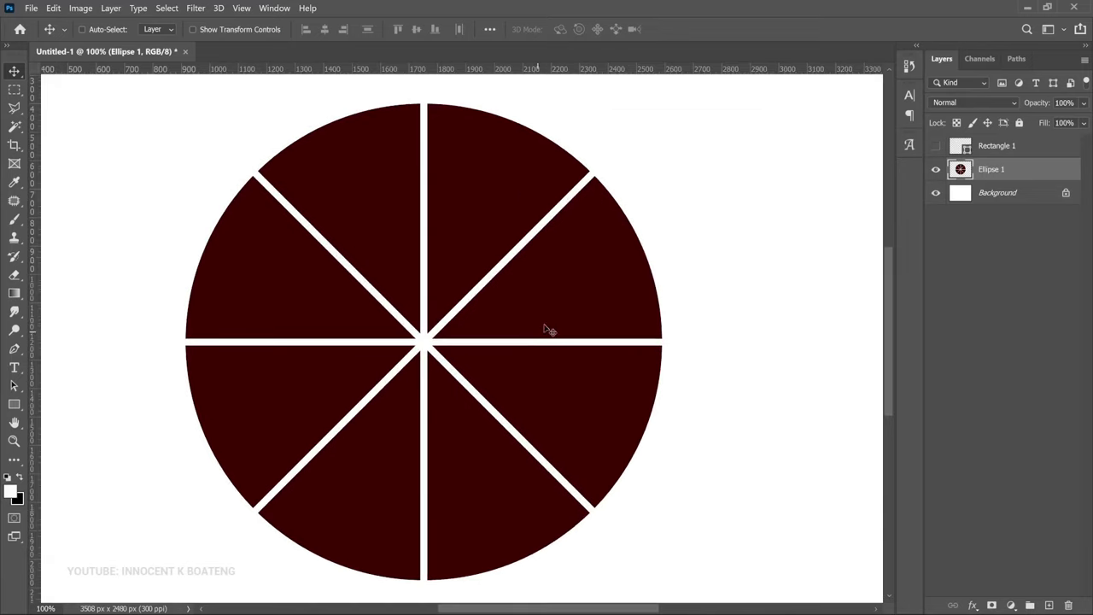
left_click(549, 319, "alt")
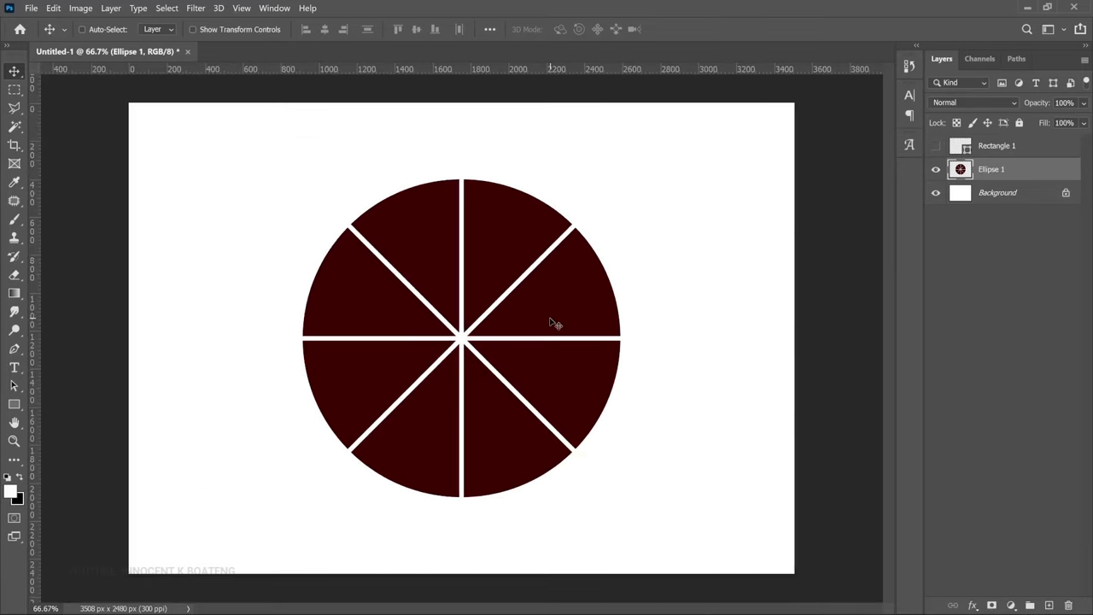
right_click(11, 107)
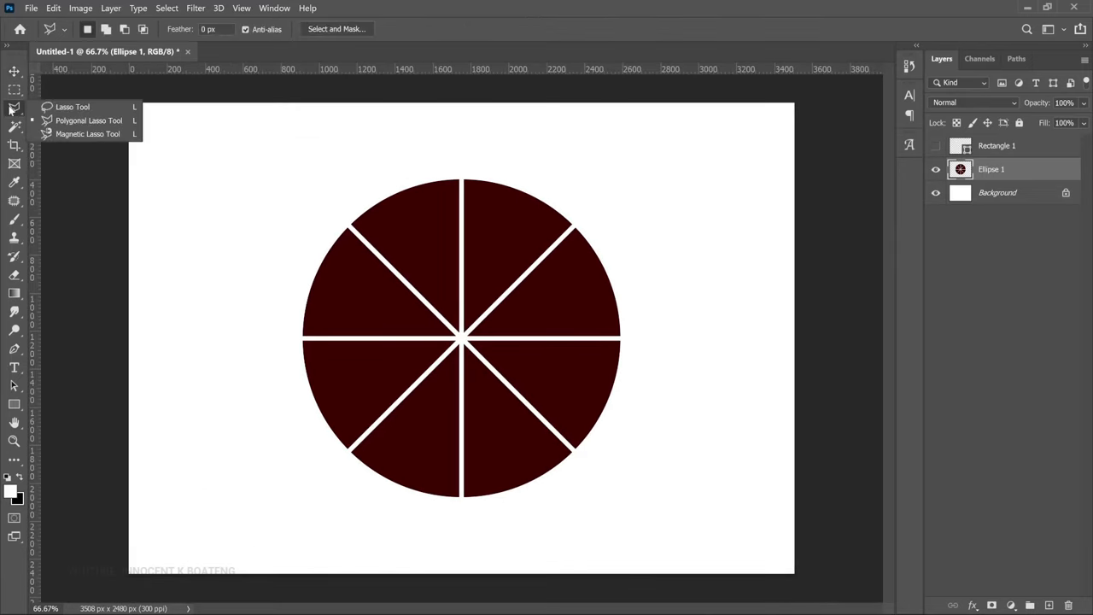
left_click(55, 121)
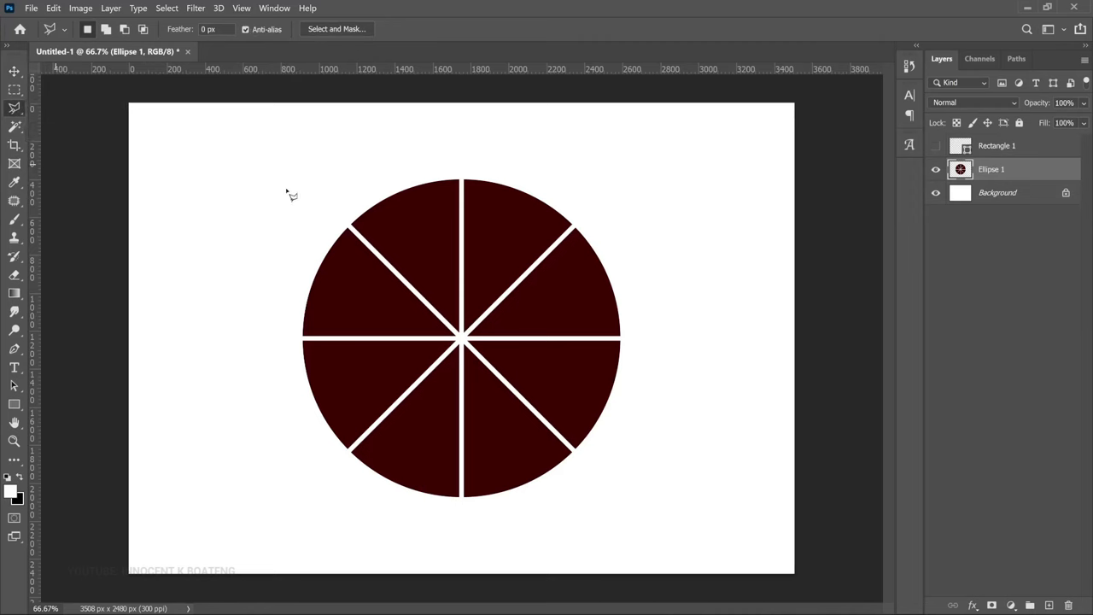
left_click(461, 203, "ctrl")
left_click(454, 146, "ctrl")
left_click(476, 234, "ctrl")
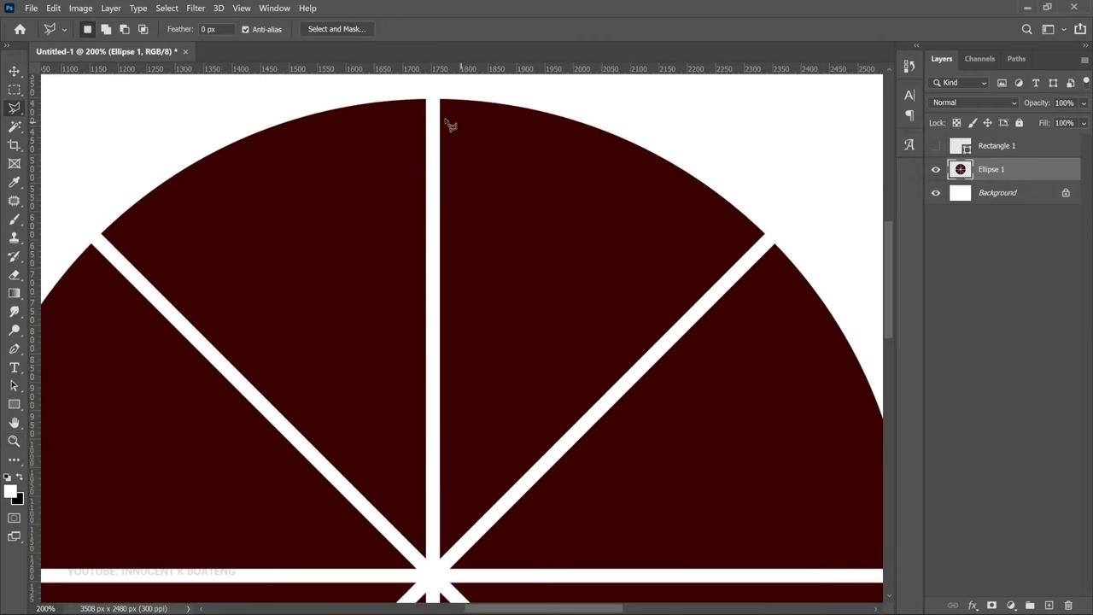
left_click(430, 78)
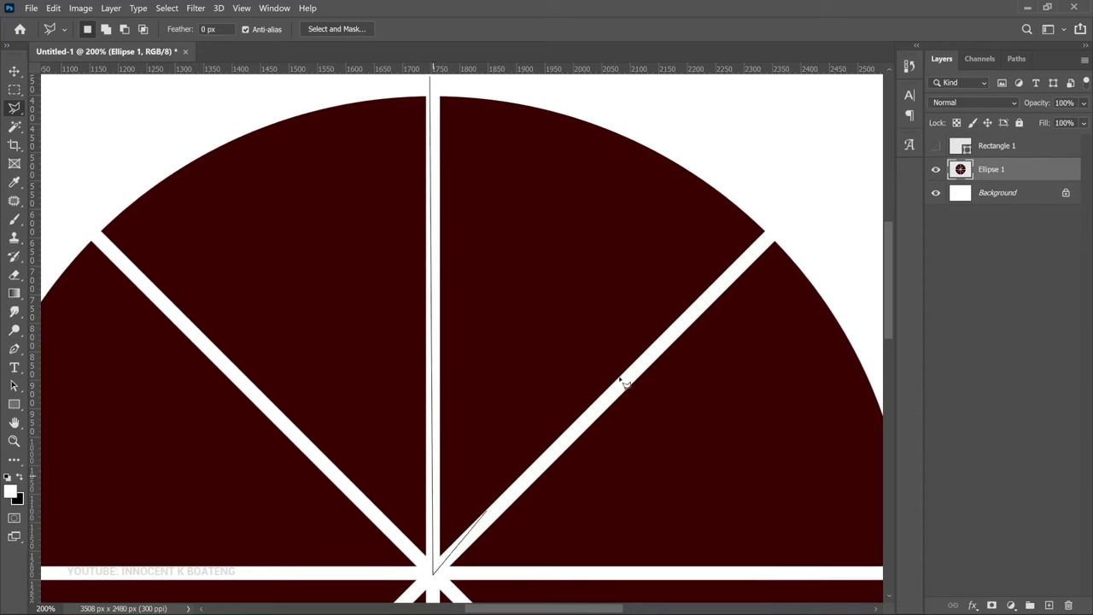
left_click(657, 125)
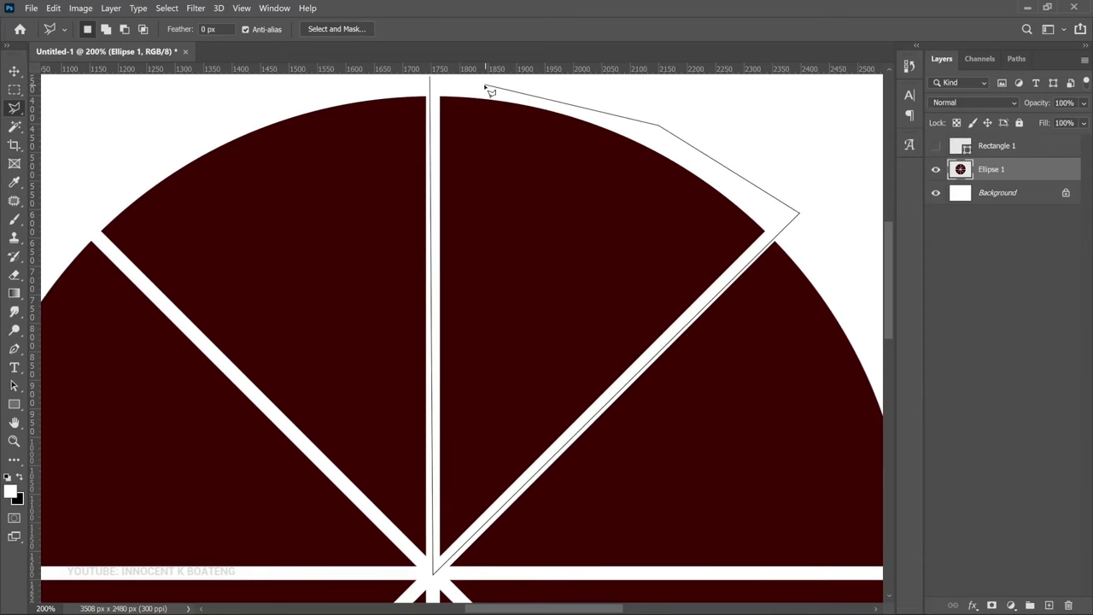
left_click(436, 86)
scroll(612, 257, "down", 1)
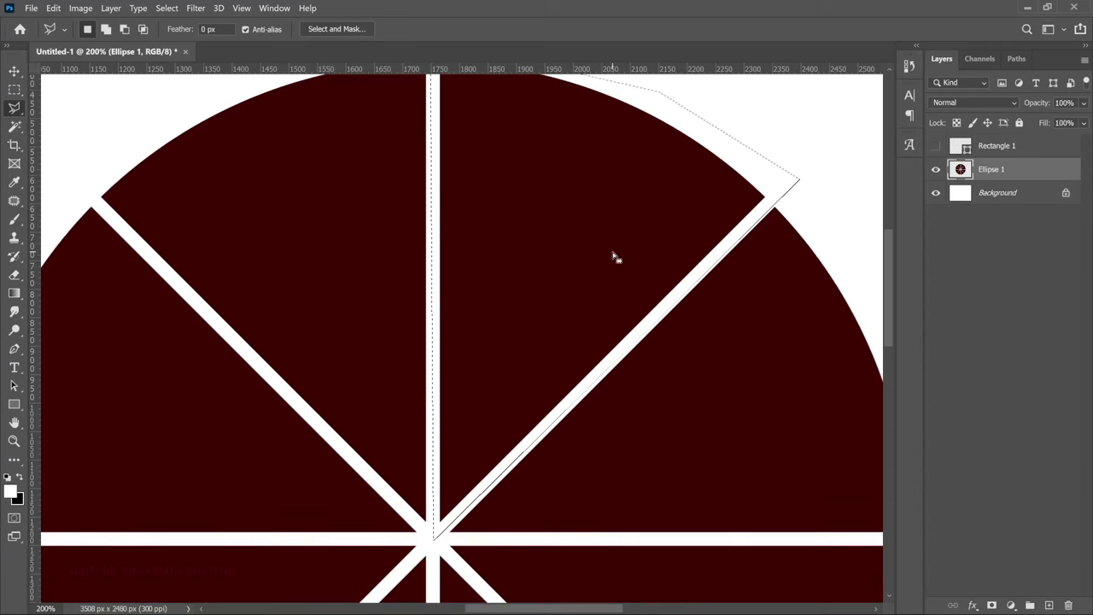
scroll(612, 257, "up", 1)
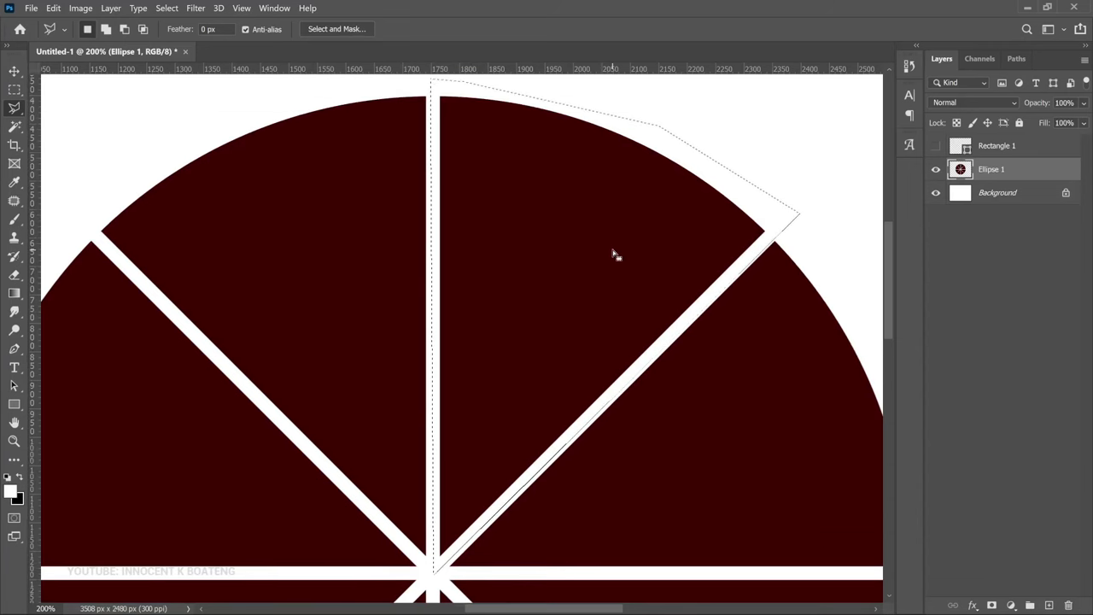
right_click(613, 254)
left_click(659, 357)
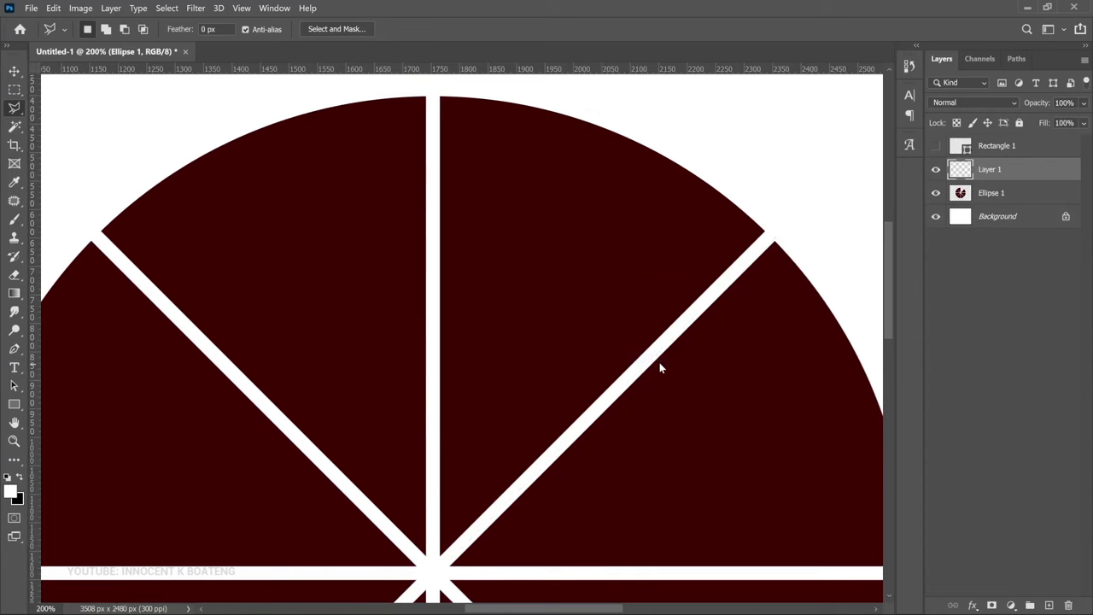
Try to move the separated Layer 1 wedge upward away from the rest of the circle.
left_click(654, 276, "alt")
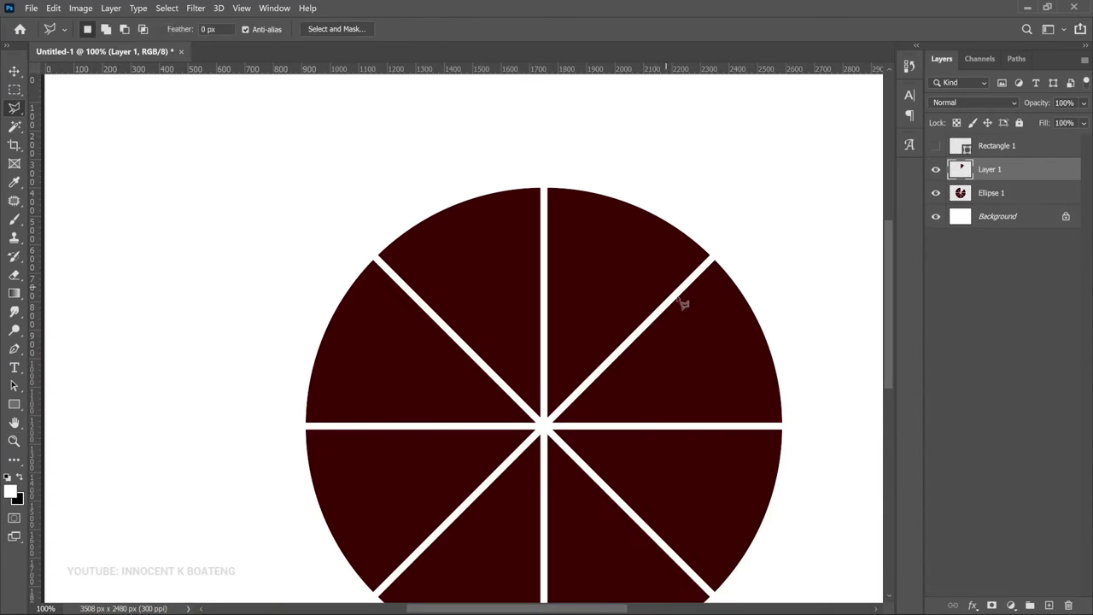
key("v")
left_click_drag(632, 333, 628, 247)
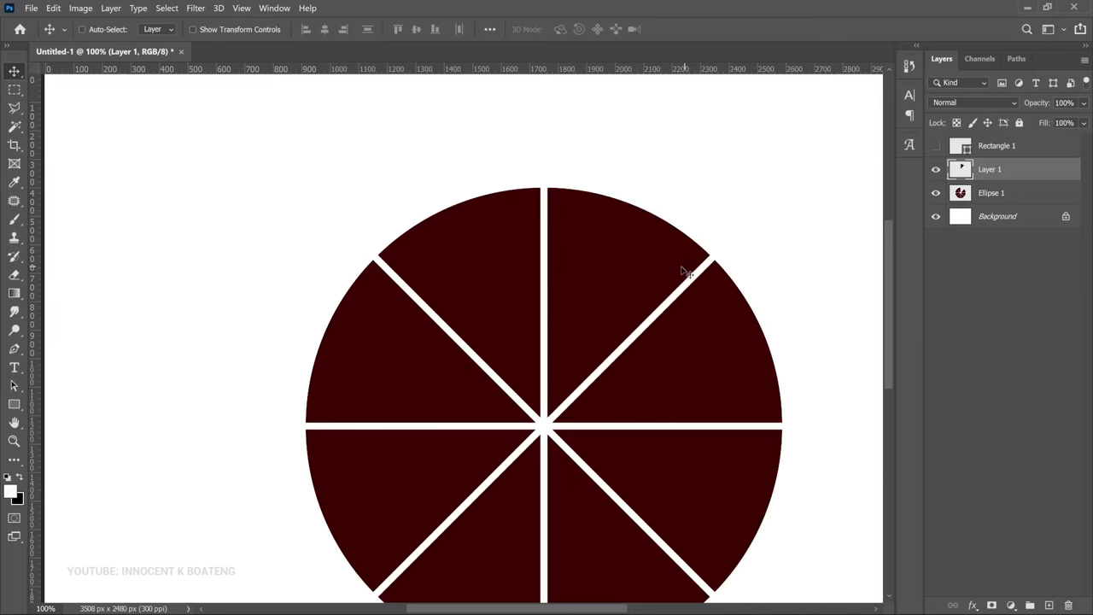
Place the burger image pngwing.com (61) as an embedded layer above Layer 1 and clip it to the wedge.
scroll(659, 240, "down", 2)
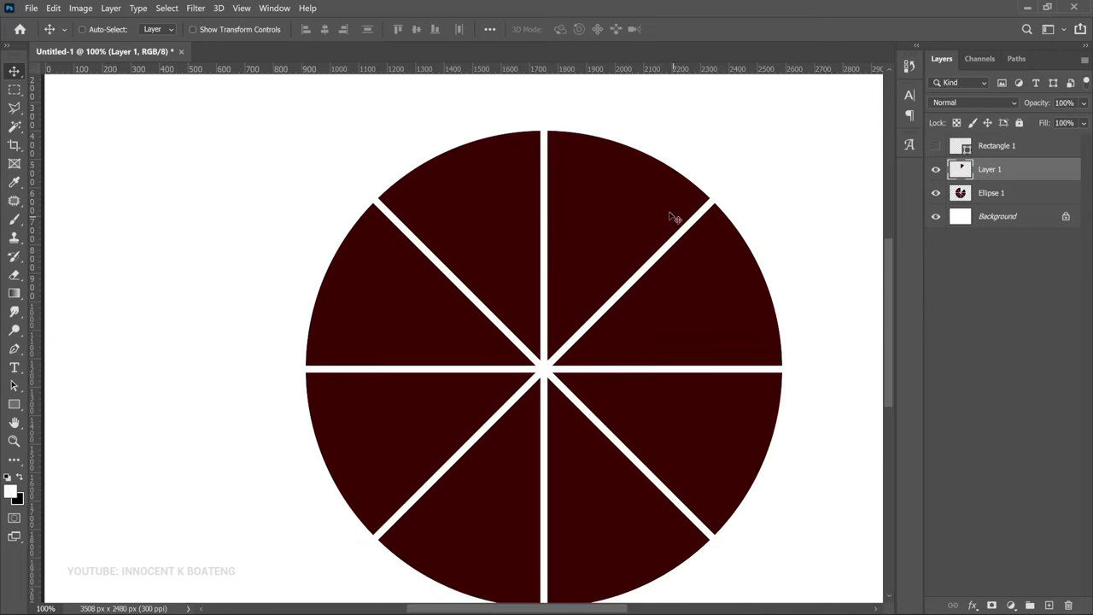
scroll(662, 208, "down", 1)
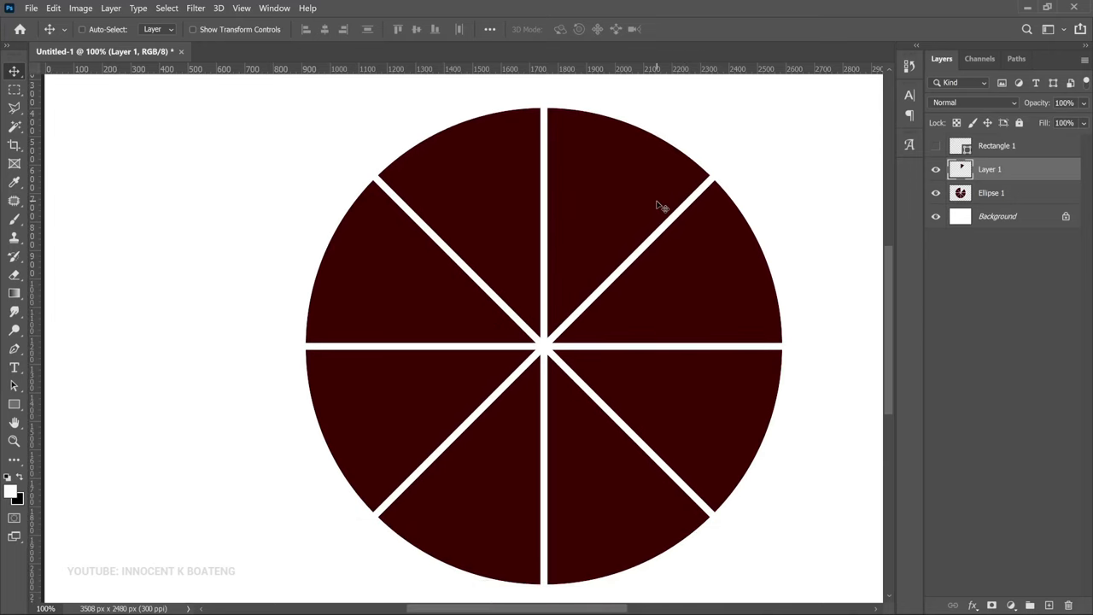
scroll(662, 208, "up", 1)
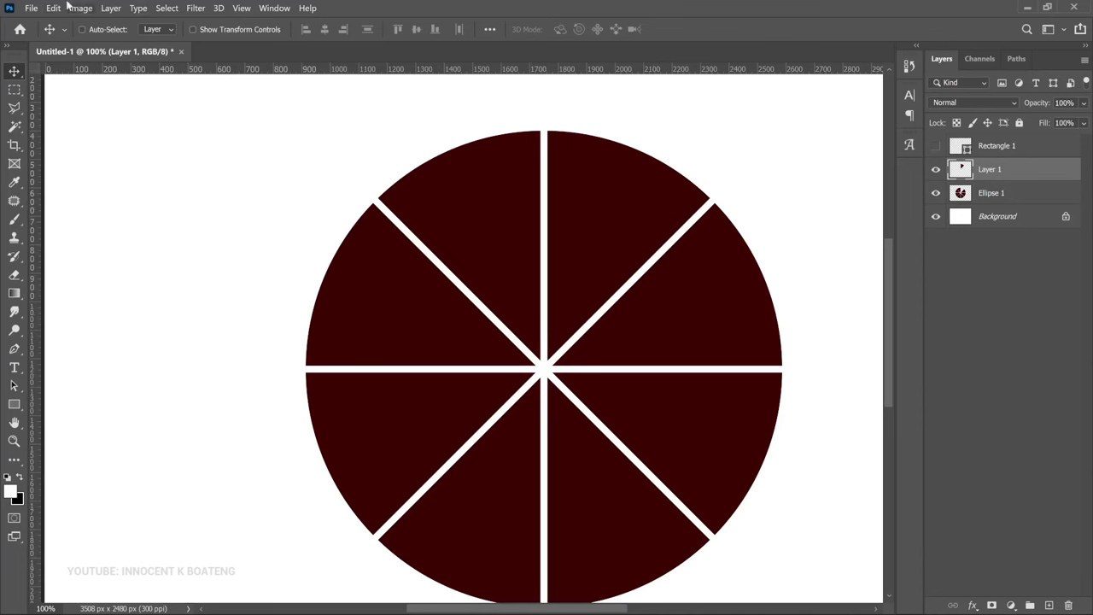
left_click(31, 8)
left_click(101, 271)
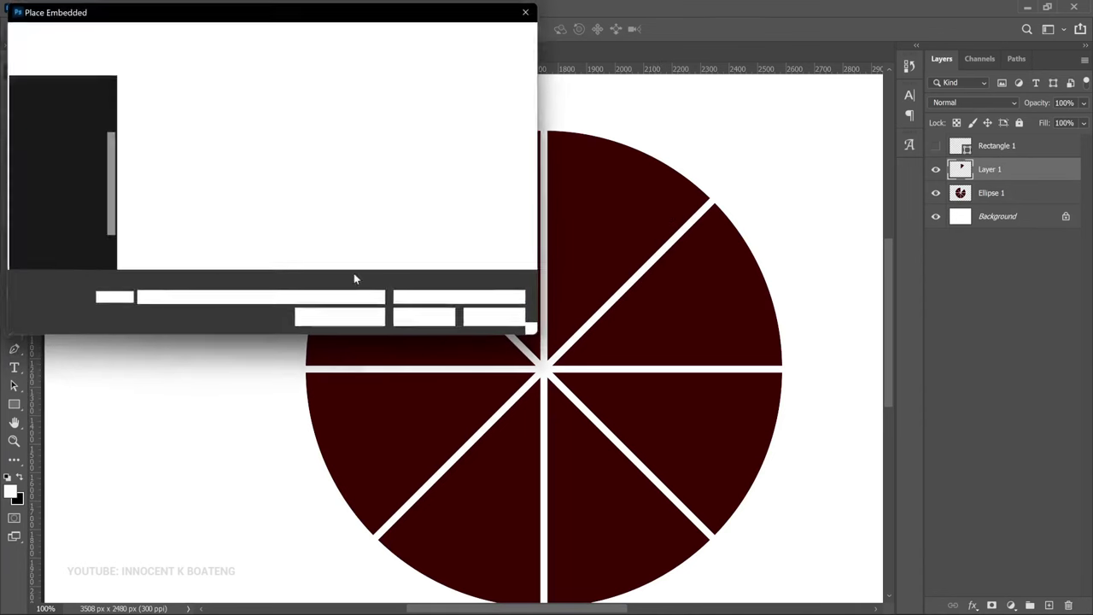
double_click(250, 229)
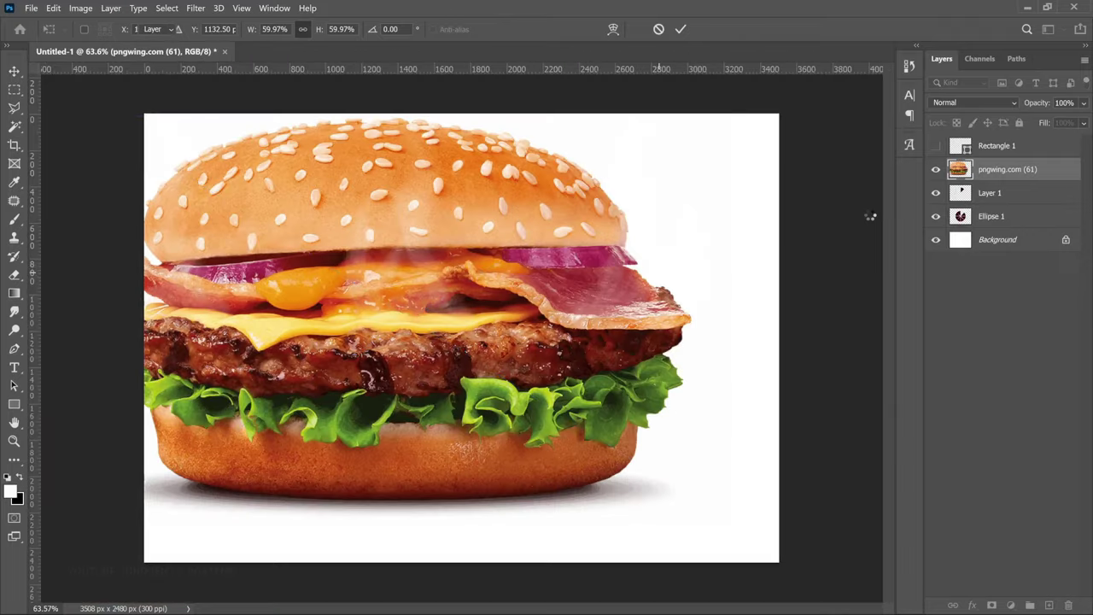
right_click(1006, 175)
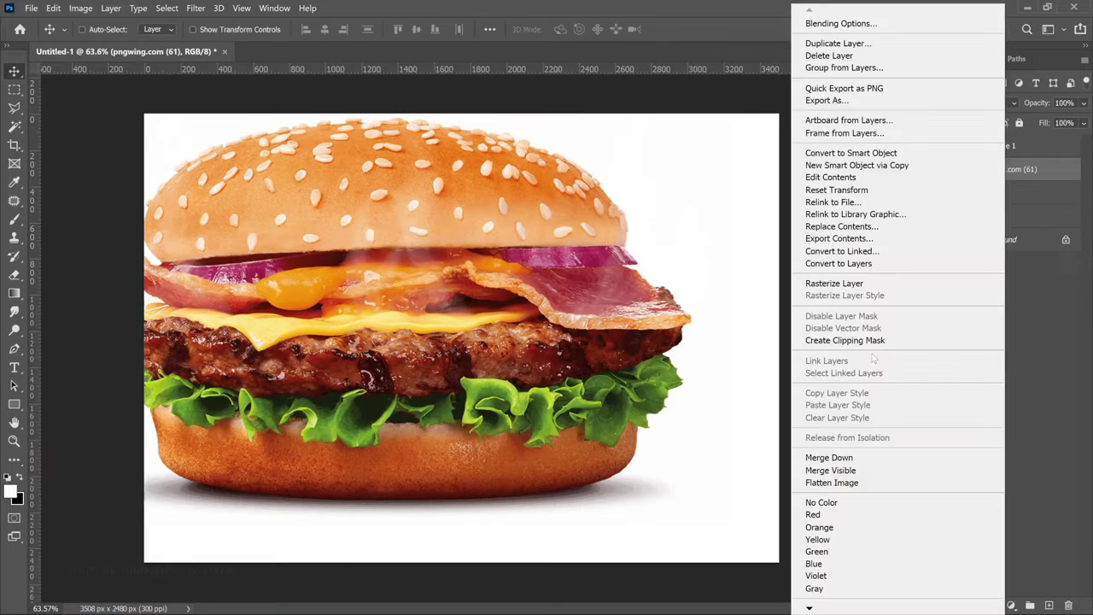
left_click(871, 342)
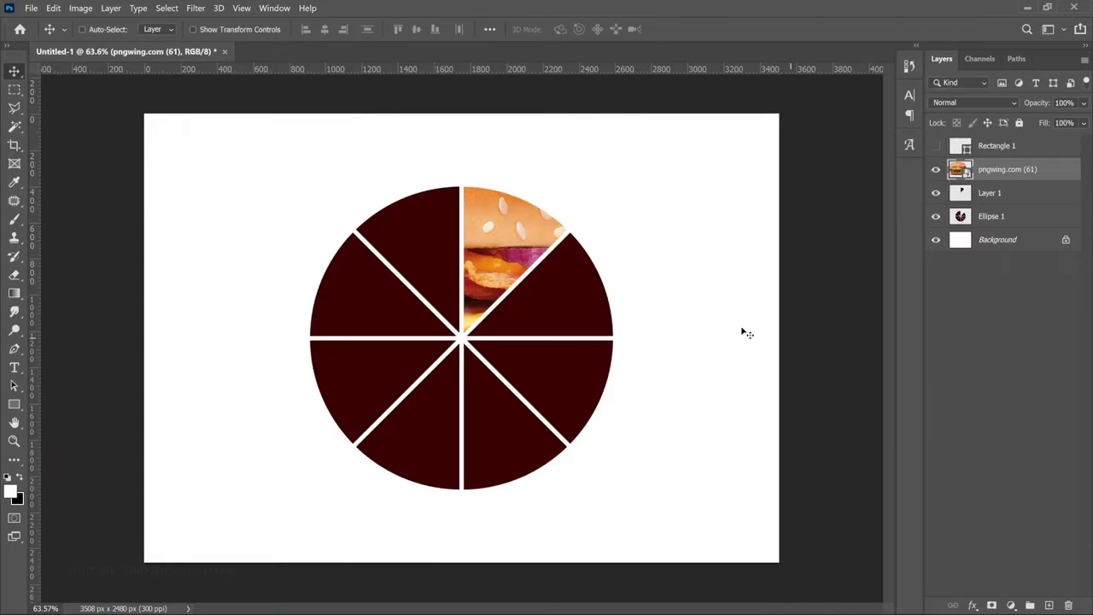
Scale the clipped burger image down proportionally and position it to fill the Layer 1 wedge.
key("ctrl+t")
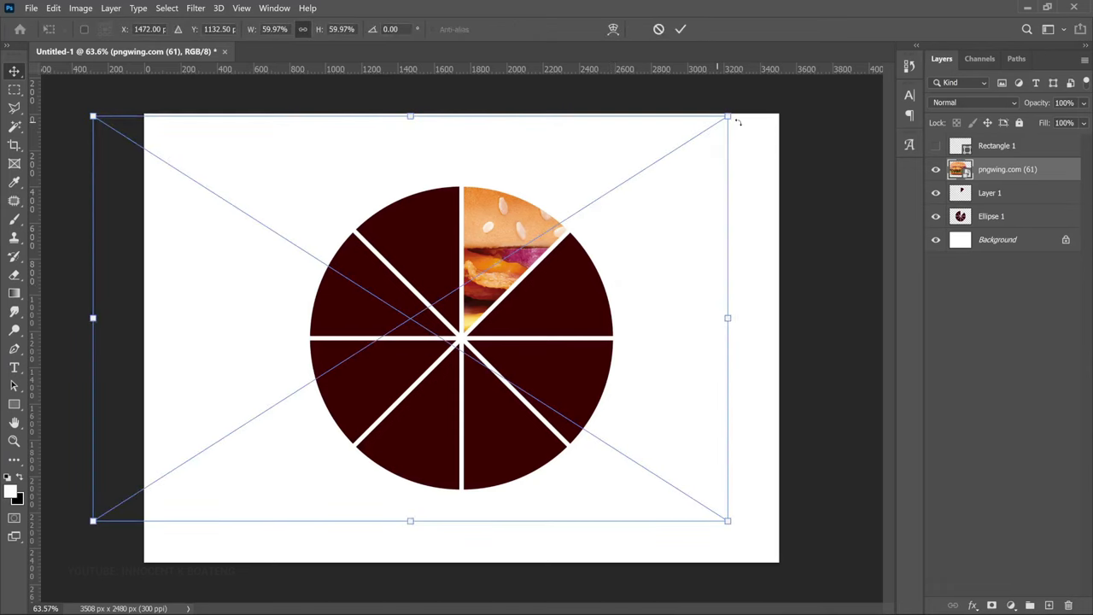
left_click_drag(731, 112, 379, 339)
left_click_drag(345, 408, 611, 270)
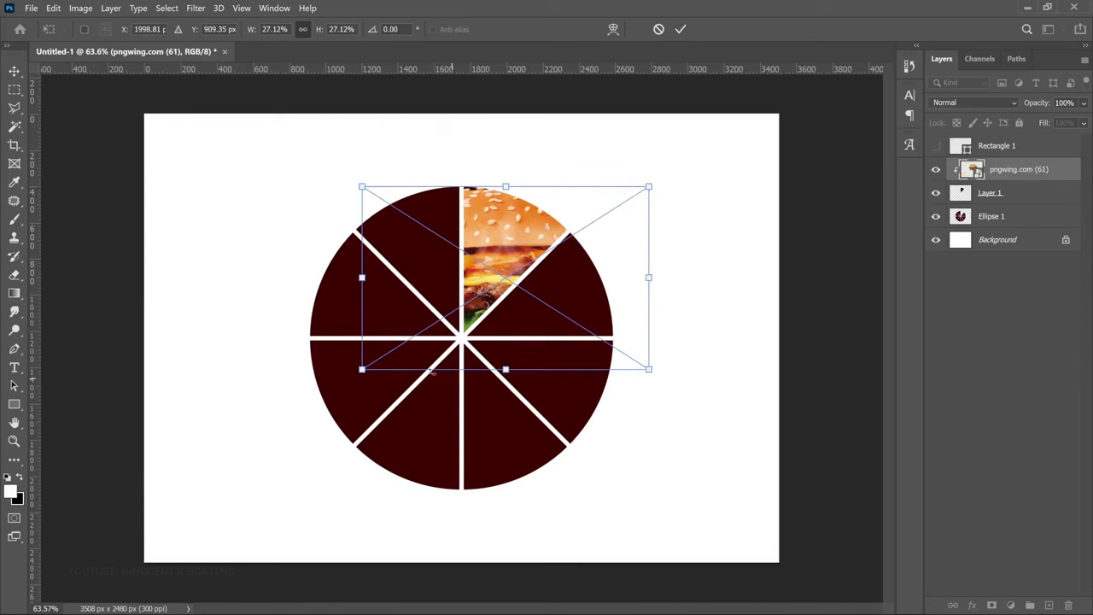
key("Return")
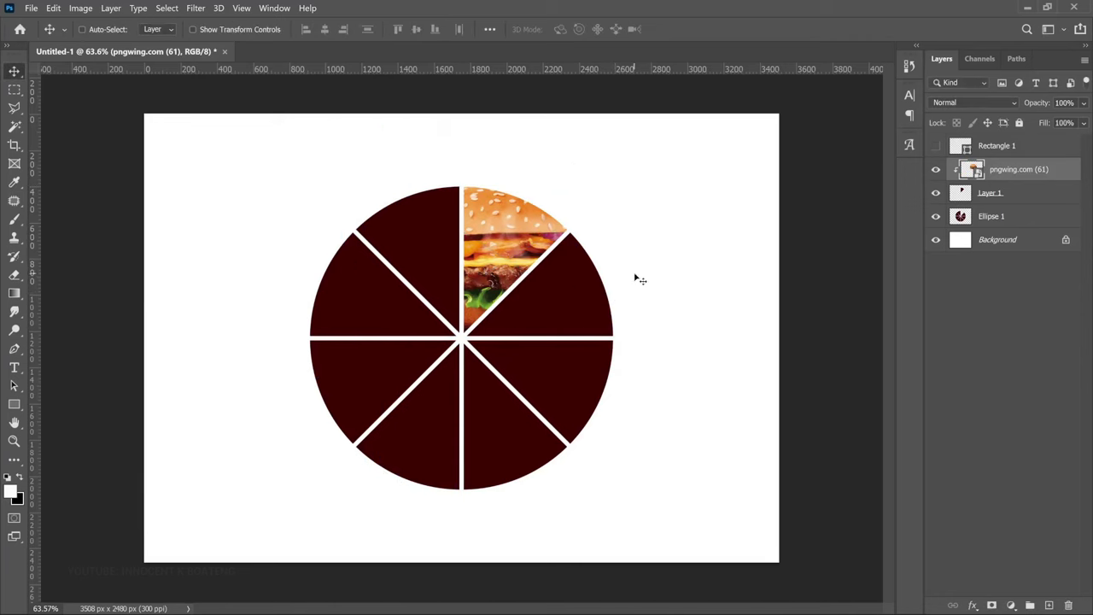
Outline the next clockwise wedge of Ellipse 1 with the Polygonal Lasso, above the horizontal gap, and cut it onto its own layer.
left_click(992, 219)
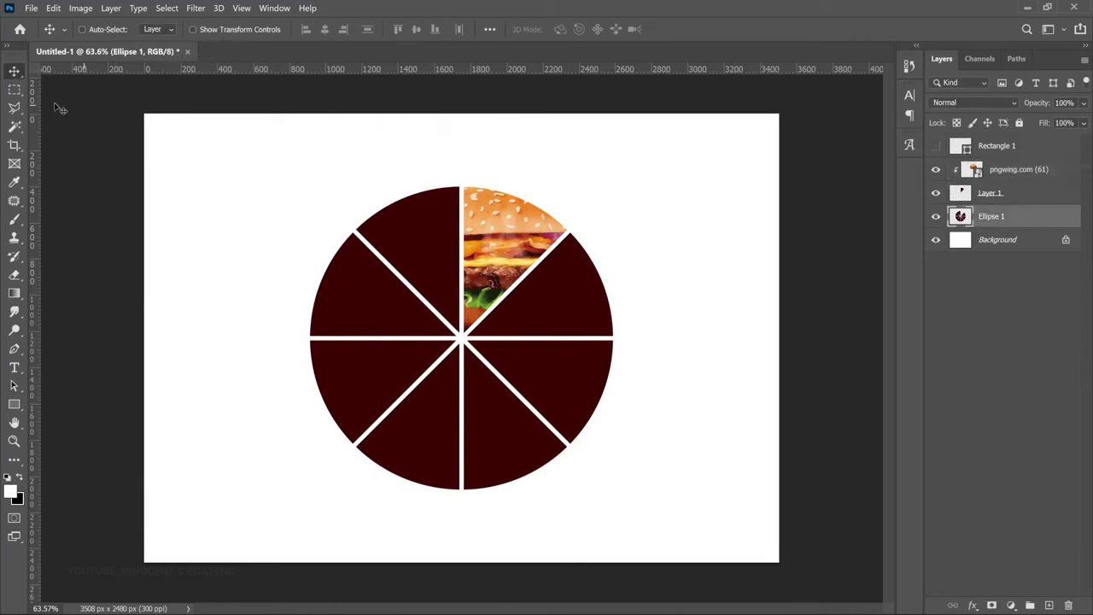
left_click(13, 109)
key("z")
left_click(526, 298)
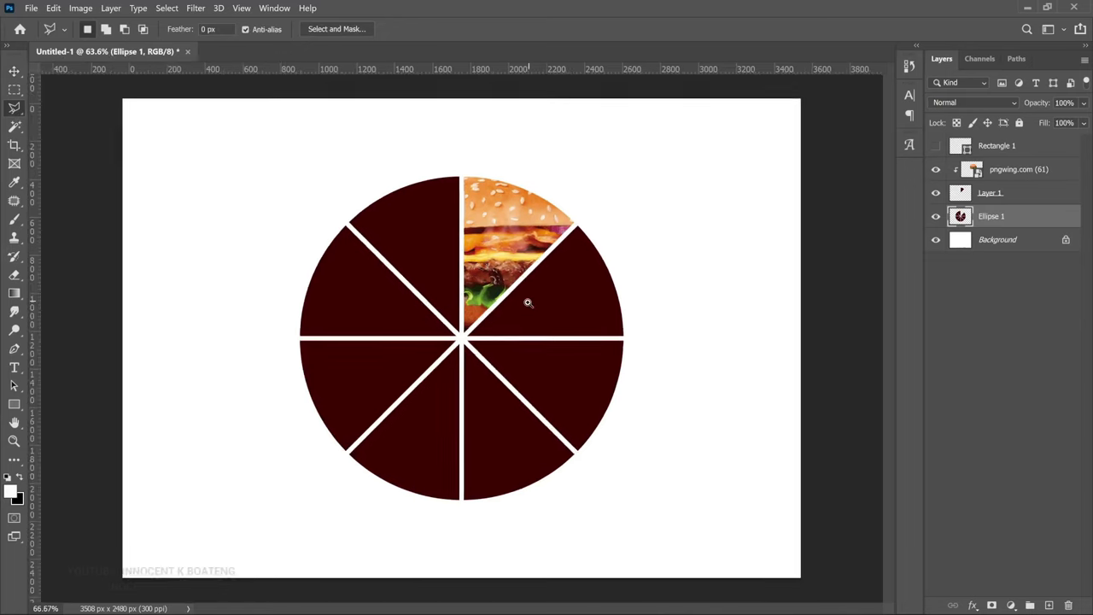
left_click(439, 342)
key("l")
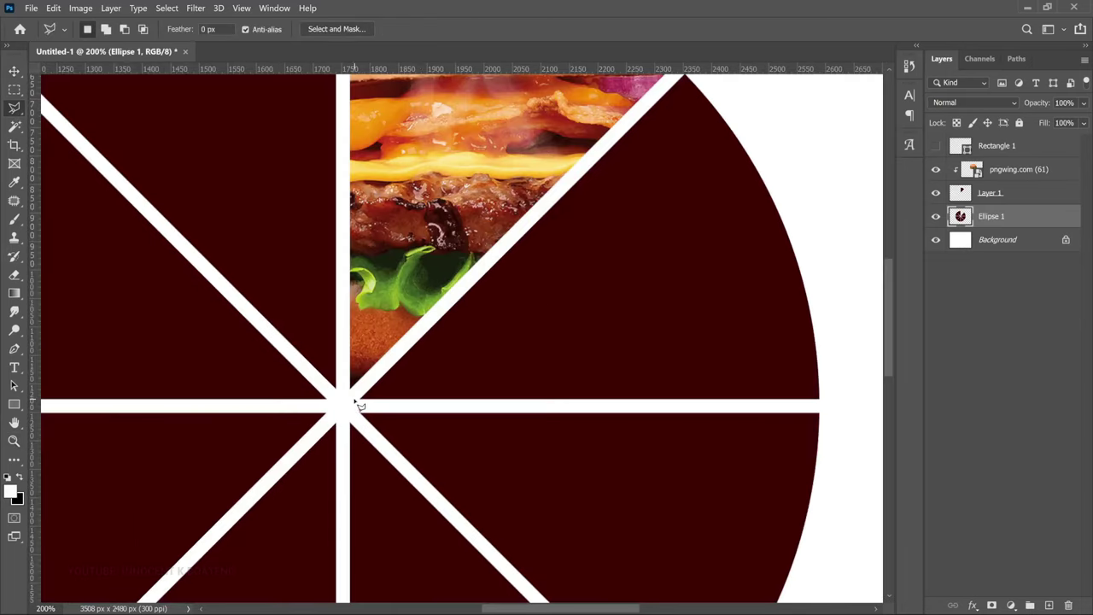
left_click(357, 405)
left_click(690, 127)
left_click(842, 317)
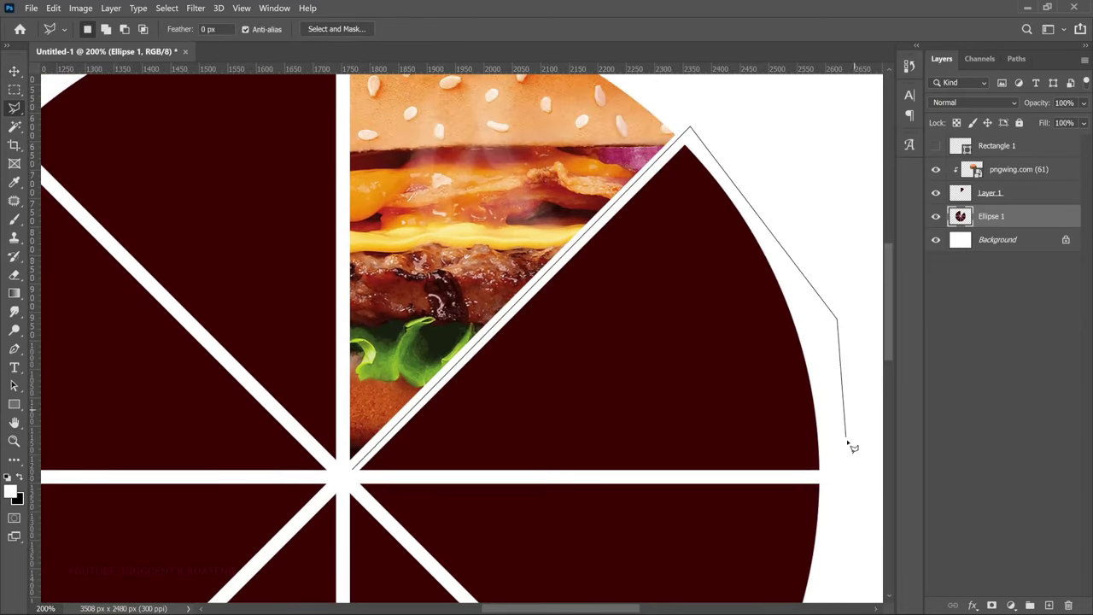
double_click(847, 474)
right_click(578, 425)
left_click(598, 222)
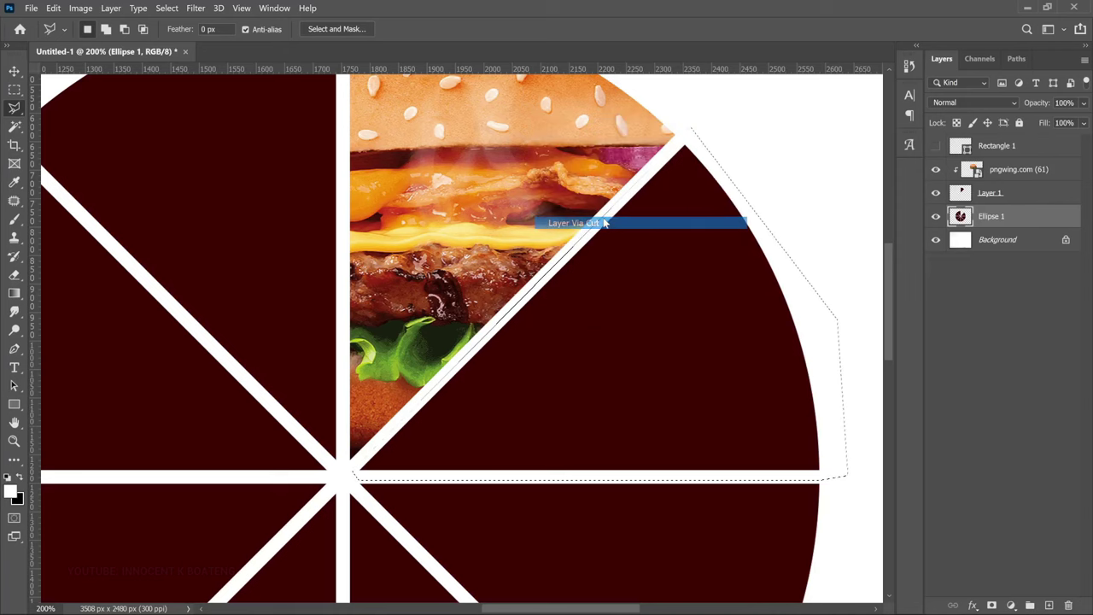
With Ellipse 1 active, outline the wedge directly below the horizontal gap on the circle's right half using the Polygonal Lasso.
left_click(995, 240)
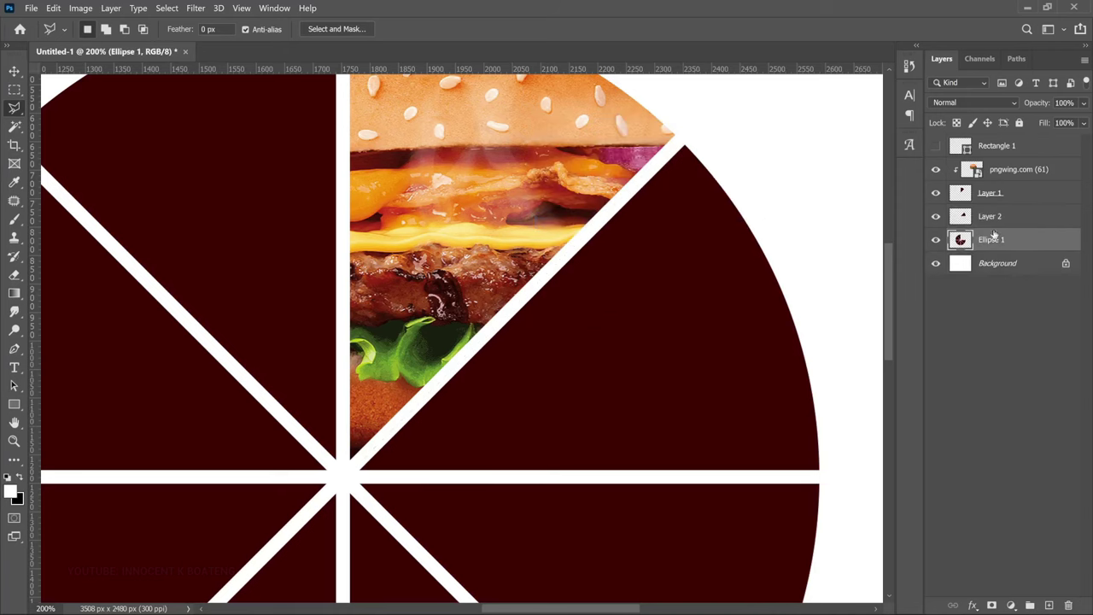
left_click_drag(676, 258, 683, 178)
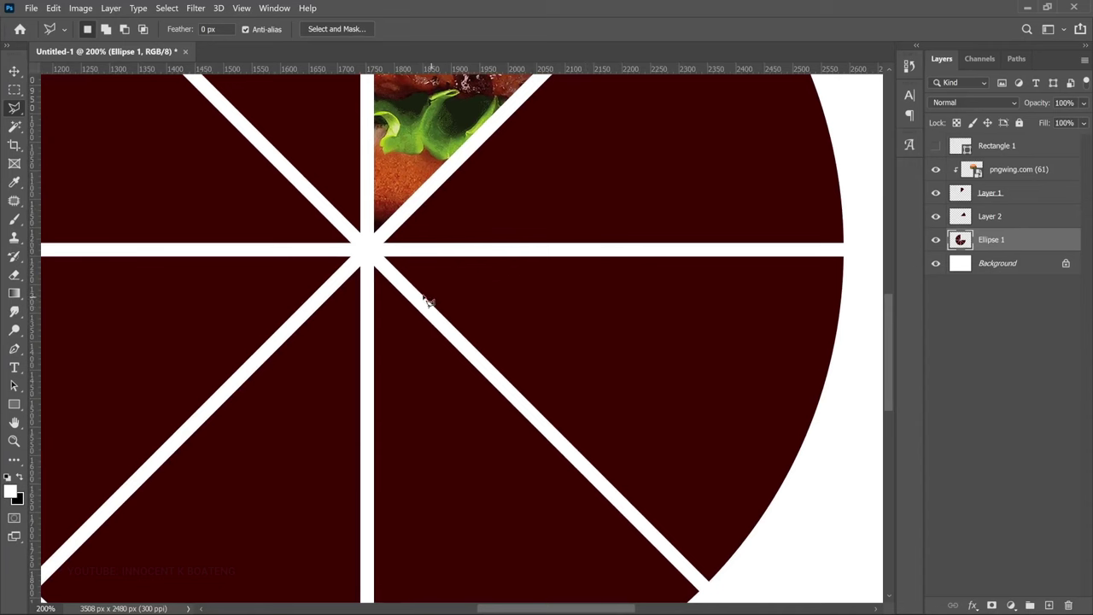
left_click(378, 253)
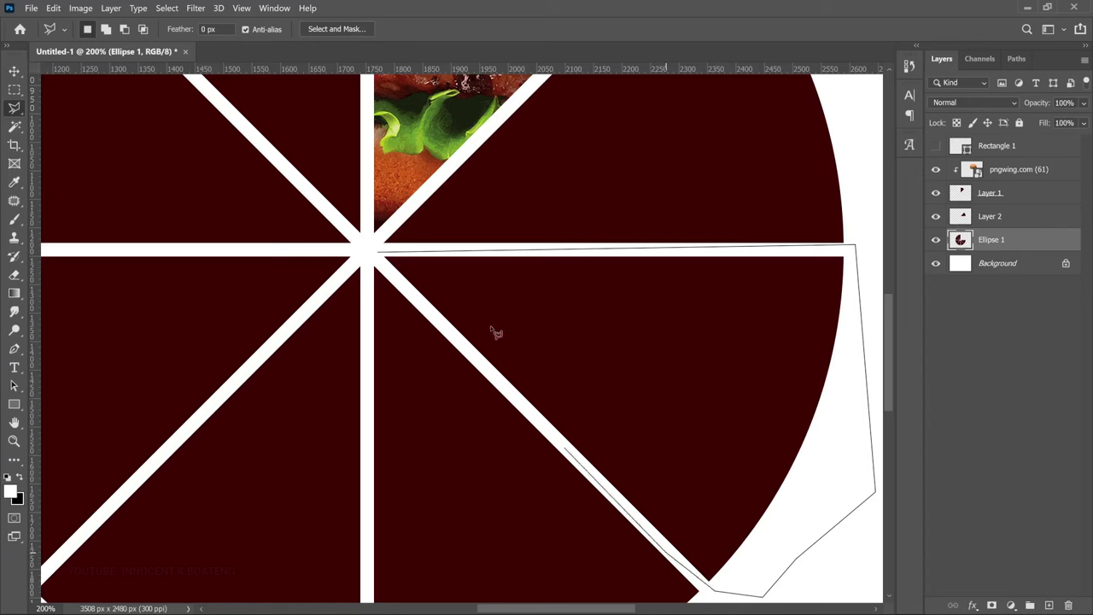
left_click(377, 254)
Try to cut the outlined wedge area onto a new layer from Layer 2.
left_click(997, 216)
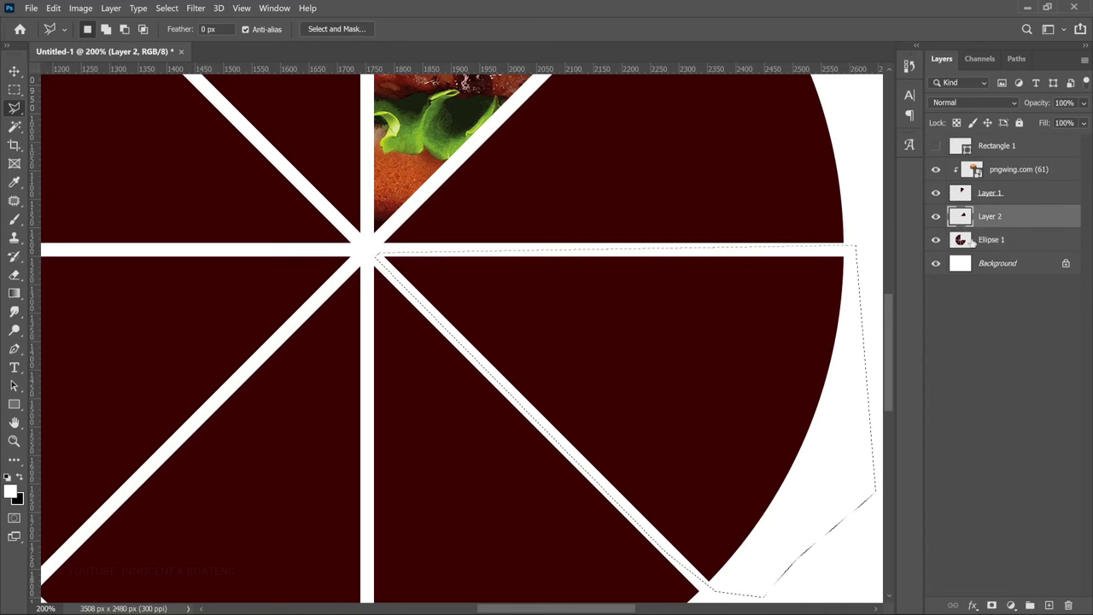
right_click(594, 377)
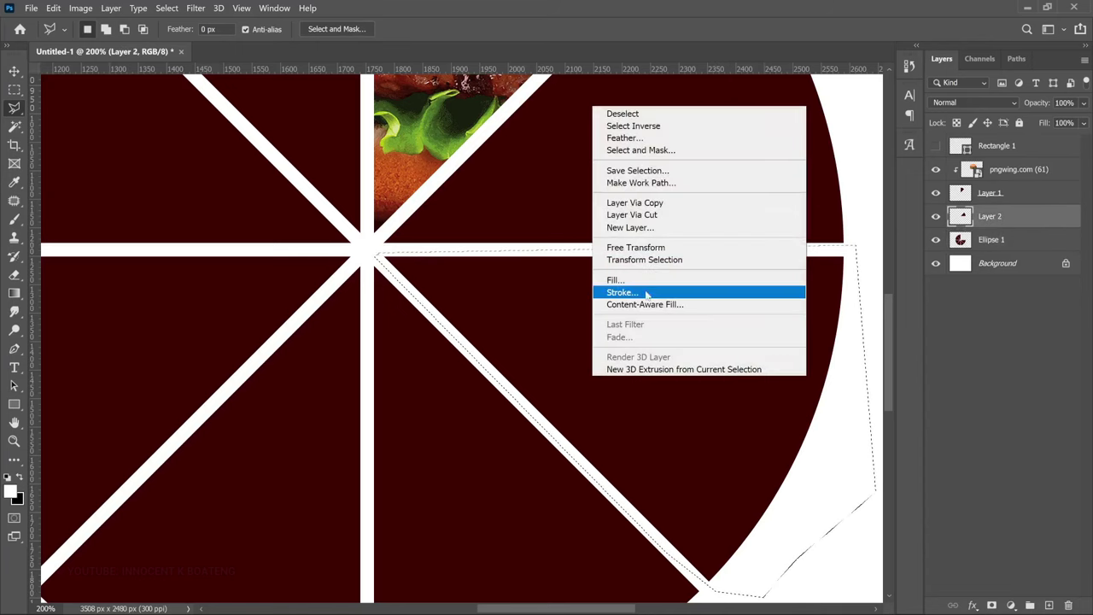
left_click(636, 214)
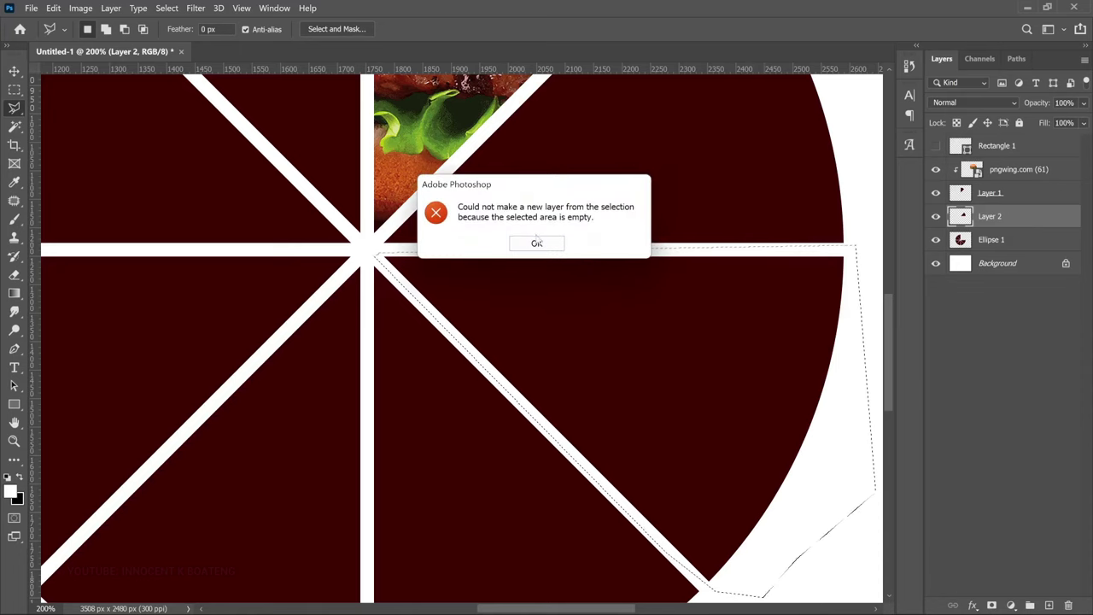
left_click(537, 242)
Cut the outlined wedge below the horizontal gap on the circle's right half from Ellipse 1 onto its own layer.
left_click(1012, 241)
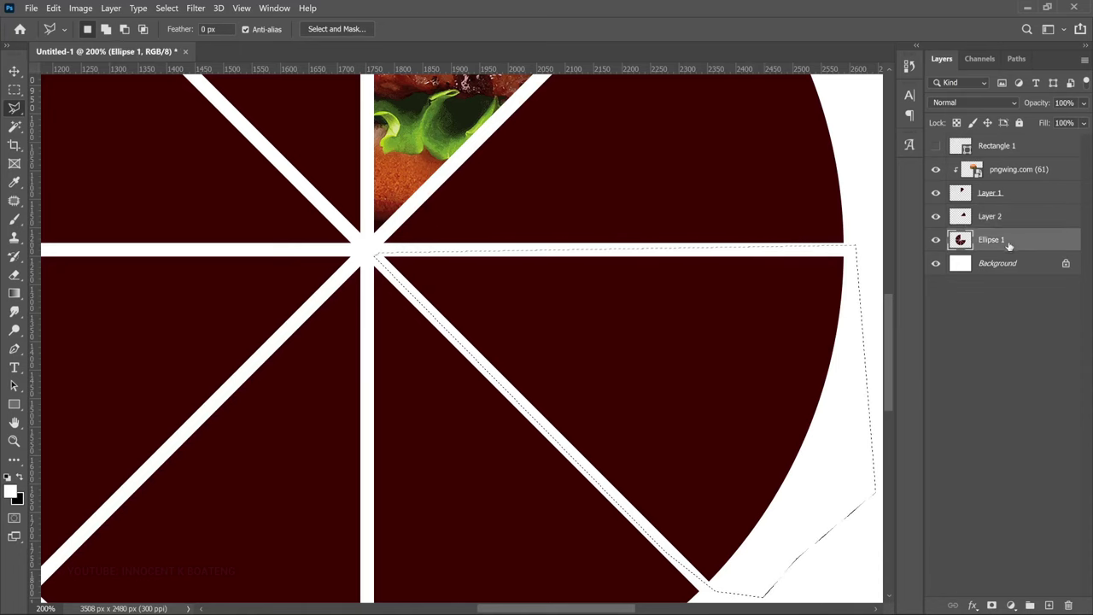
scroll(769, 286, "down", 3)
right_click(613, 292)
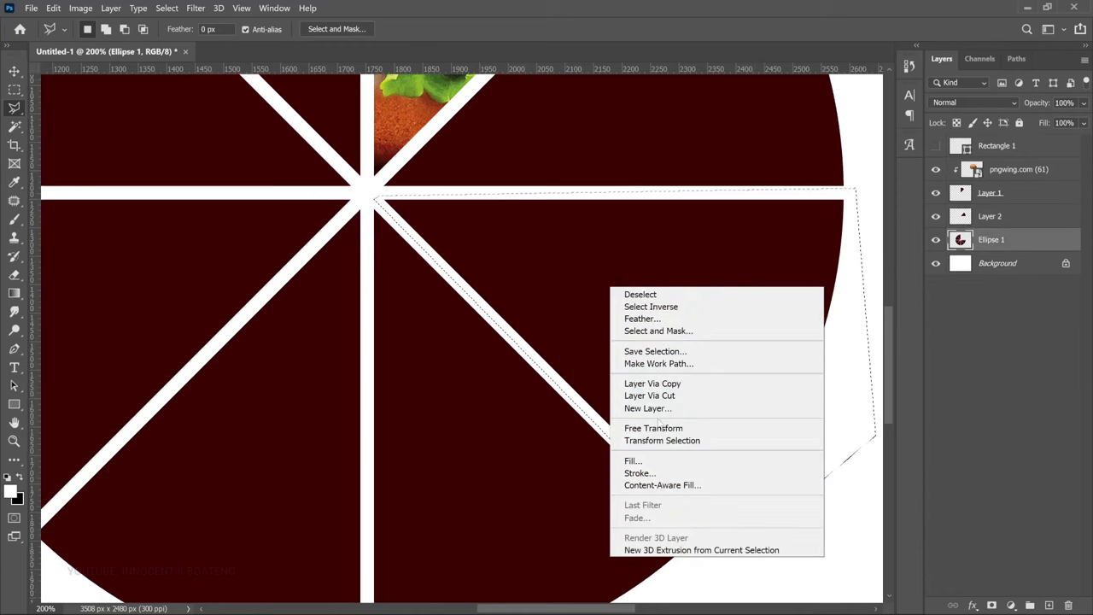
left_click(670, 391)
Outline the bottom wedge of Ellipse 1 just right of the vertical gap with the Polygonal Lasso and cut it onto its own layer.
left_click_drag(690, 307, 684, 235)
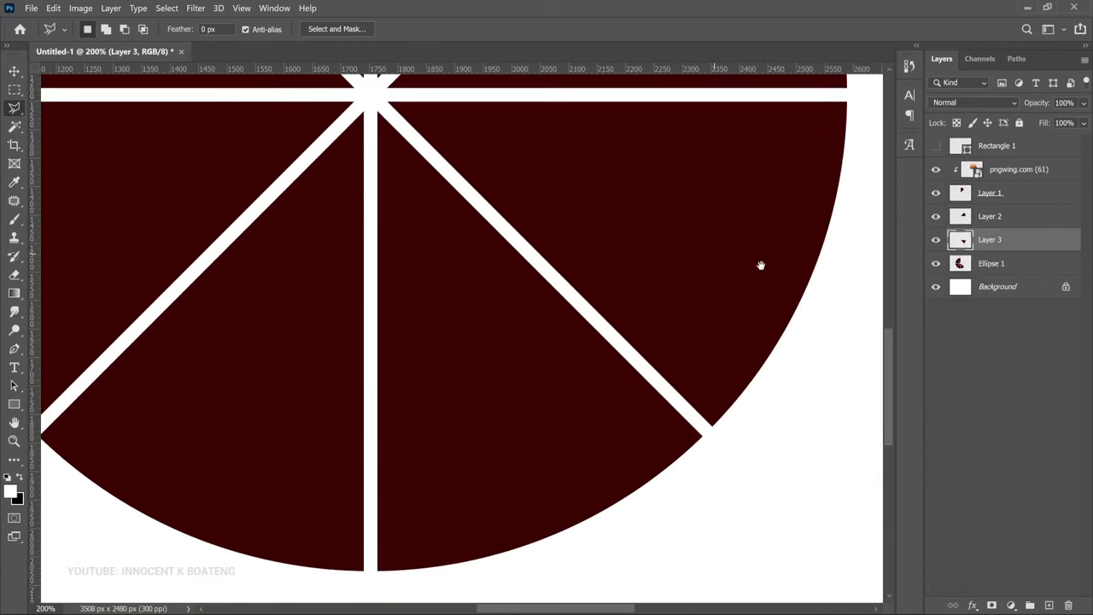
left_click(1006, 264)
left_click(376, 105)
left_click(706, 431)
left_click(602, 569)
left_click(375, 584)
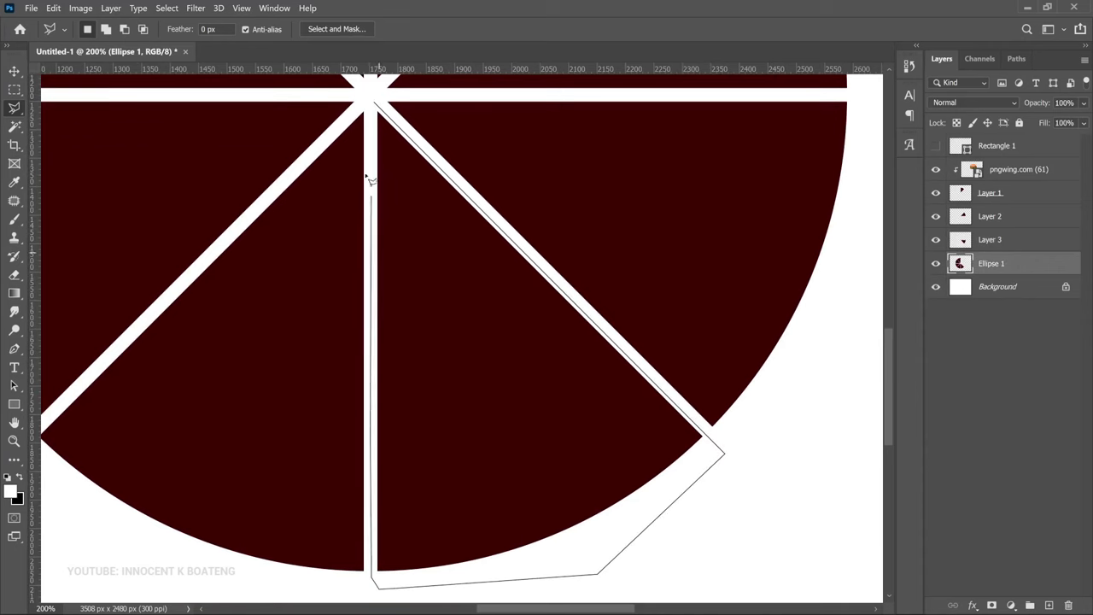
left_click(377, 104)
left_click_drag(480, 290, 658, 265)
right_click(658, 265)
left_click(732, 360)
Outline the bottom wedge just left of the vertical gap with the Polygonal Lasso and cut it from Ellipse 1 onto its own layer.
left_click(654, 111)
left_click(654, 590)
left_click(313, 520)
left_click(293, 463)
left_click(312, 401)
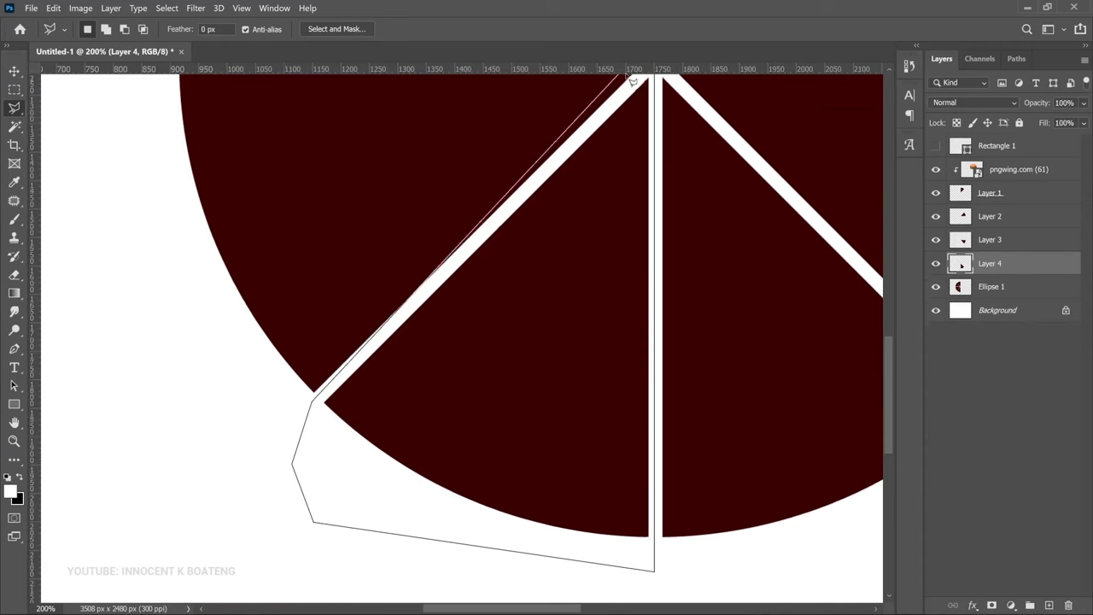
left_click(653, 85)
right_click(771, 341)
left_click(771, 337)
Outline the wedge of Ellipse 1 just below the horizontal gap on the circle's left half and cut it onto its own layer.
left_click_drag(491, 157, 531, 283)
key("alt+bracketleft")
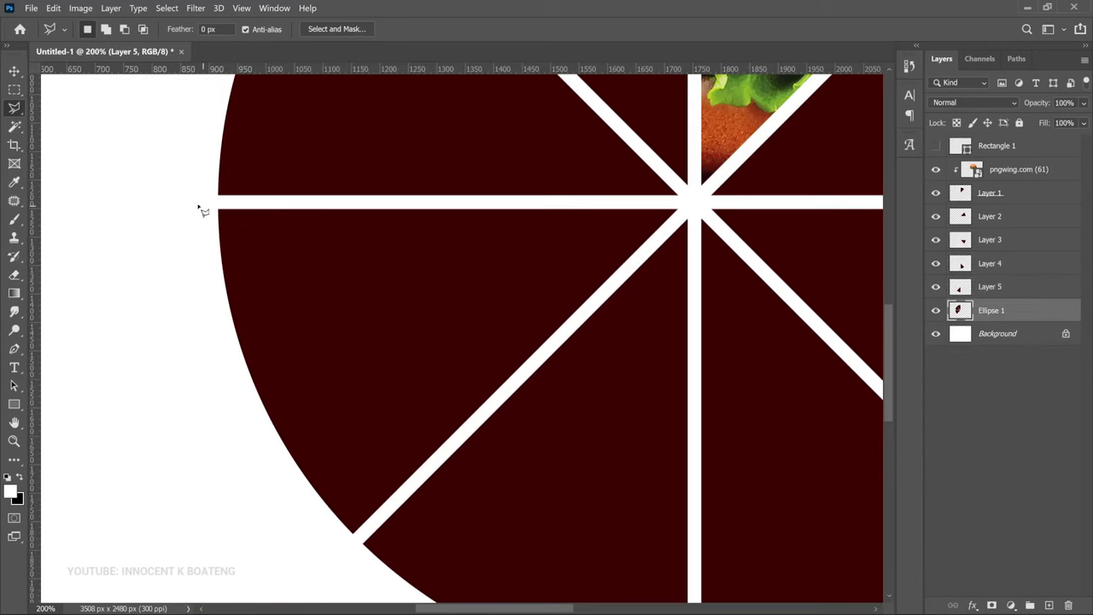
left_click(197, 203)
left_click(687, 205)
left_click(667, 238)
left_click(340, 549)
left_click(200, 263)
left_click(196, 203)
right_click(427, 264)
left_click(461, 350)
Outline the wedge just above the horizontal gap on the circle's left half and cut it from Ellipse 1 onto its own layer.
scroll(470, 390, "up", 3)
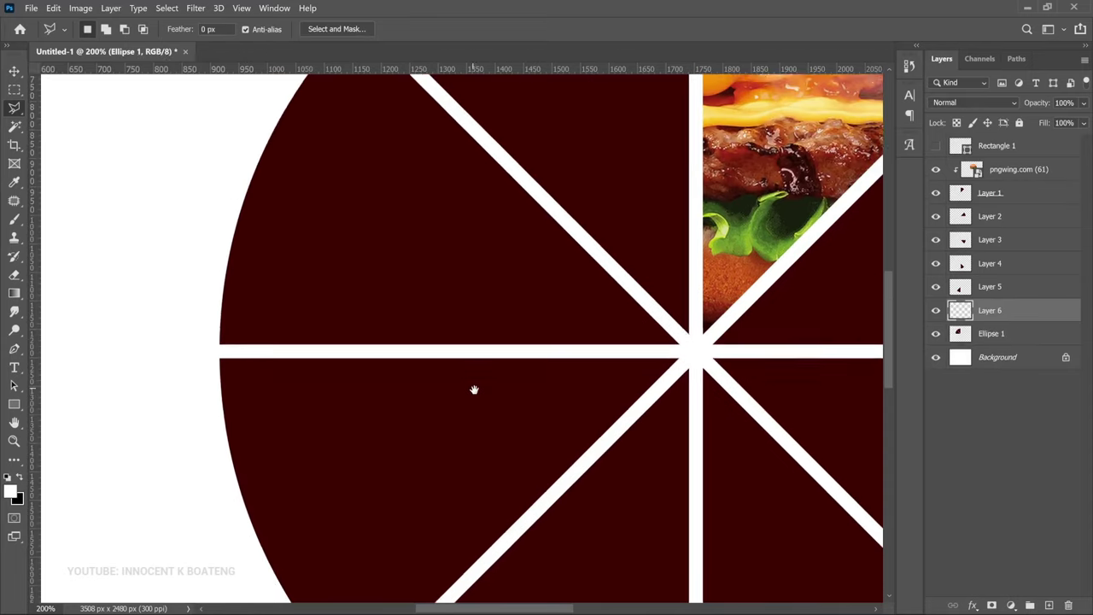
scroll(169, 444, "right", 2)
left_click(613, 435)
scroll(254, 97, "up", 2)
left_click(250, 101)
left_click(125, 398)
left_click(134, 465)
right_click(292, 86)
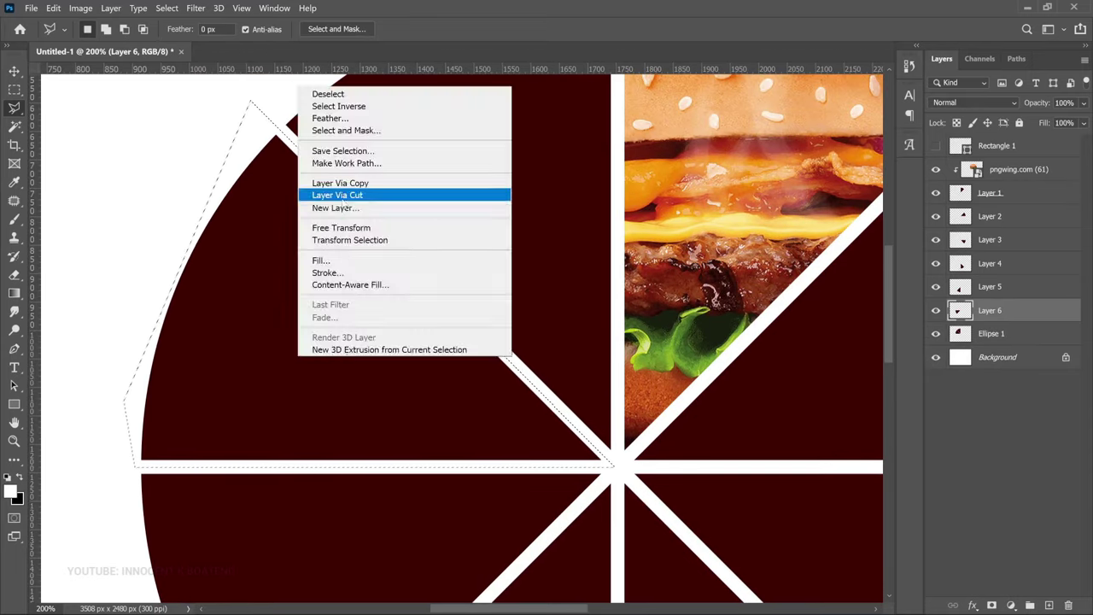
key("Escape")
key("alt+bracketleft")
key("ctrl+j")
key("ctrl+0")
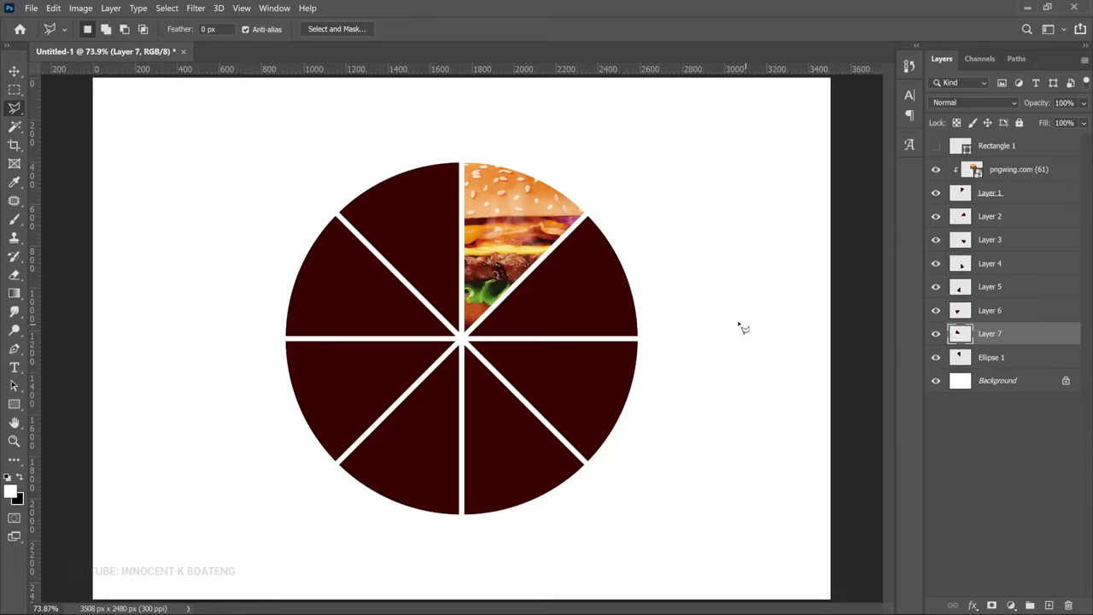
Select the Layer 2 wedge and place the image pngwing.com (54) above it as an embedded object.
key("v")
right_click(583, 309)
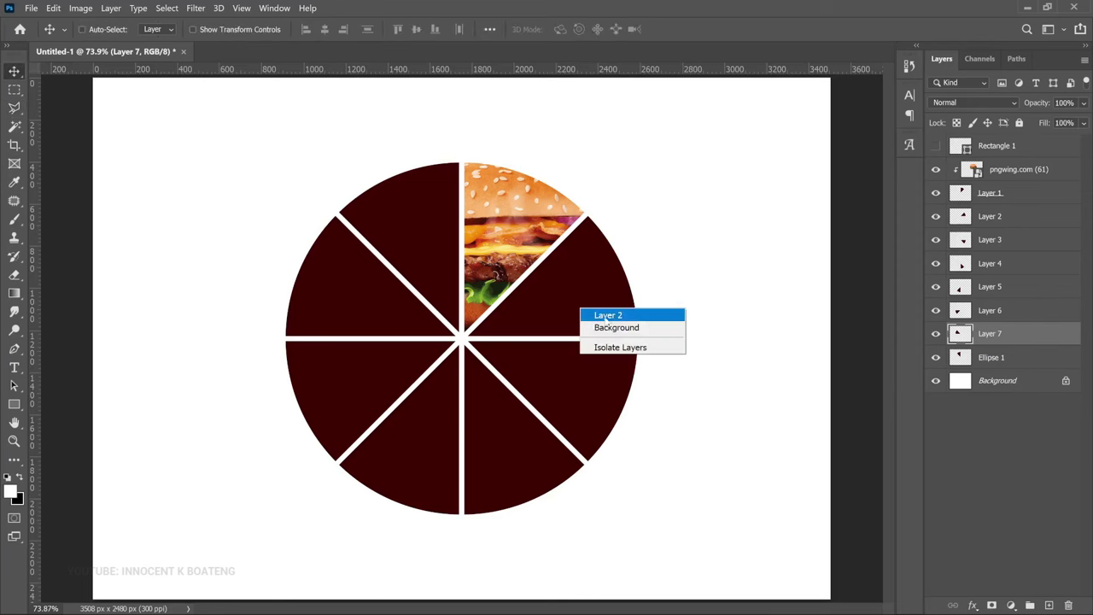
left_click(607, 315)
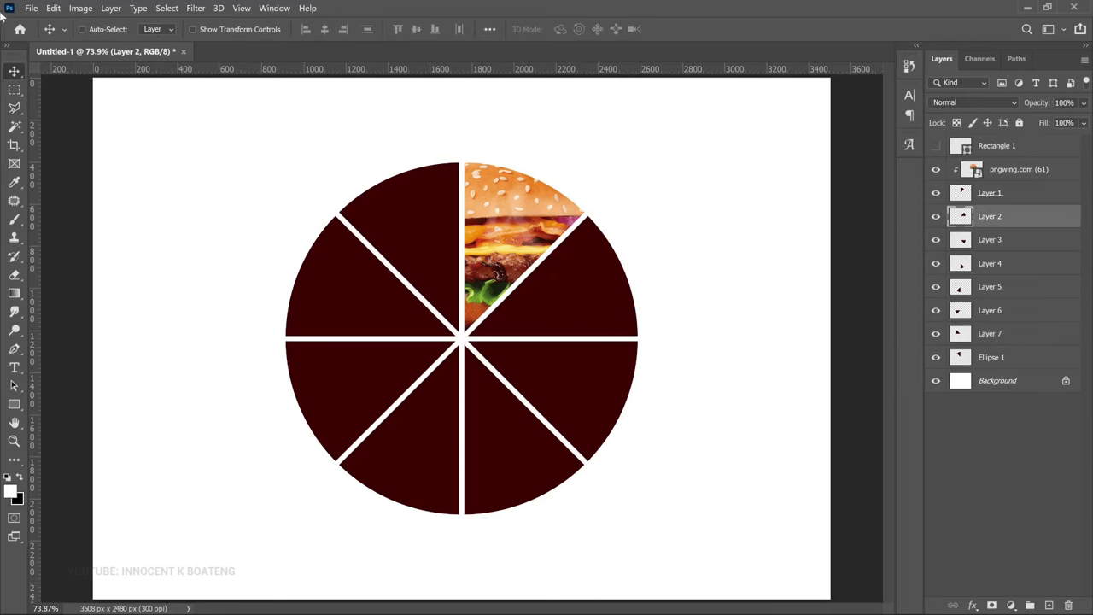
left_click(31, 7)
left_click(88, 270)
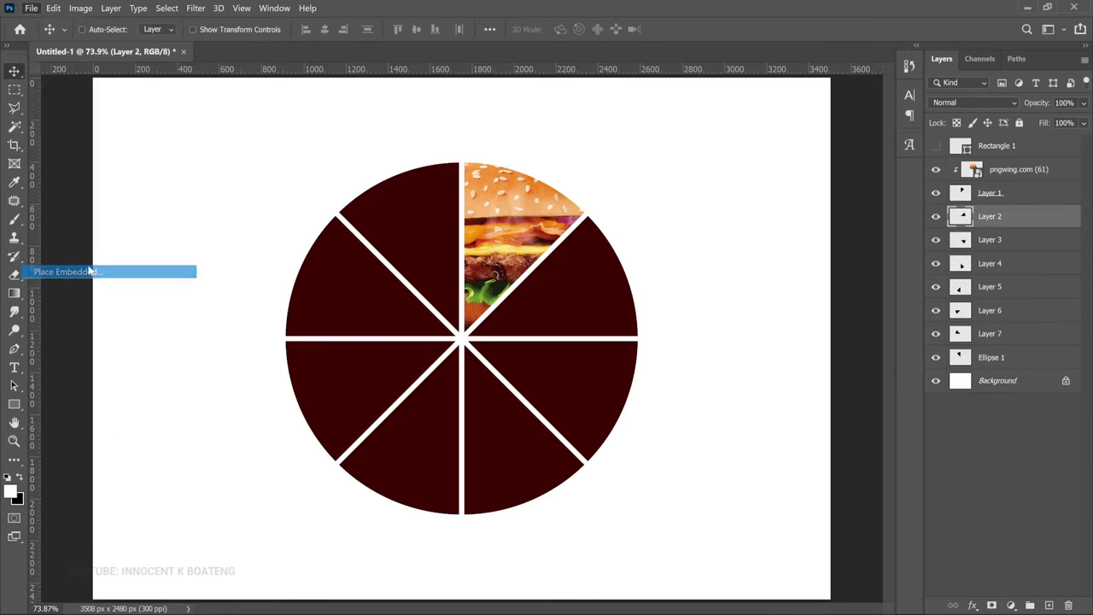
double_click(331, 128)
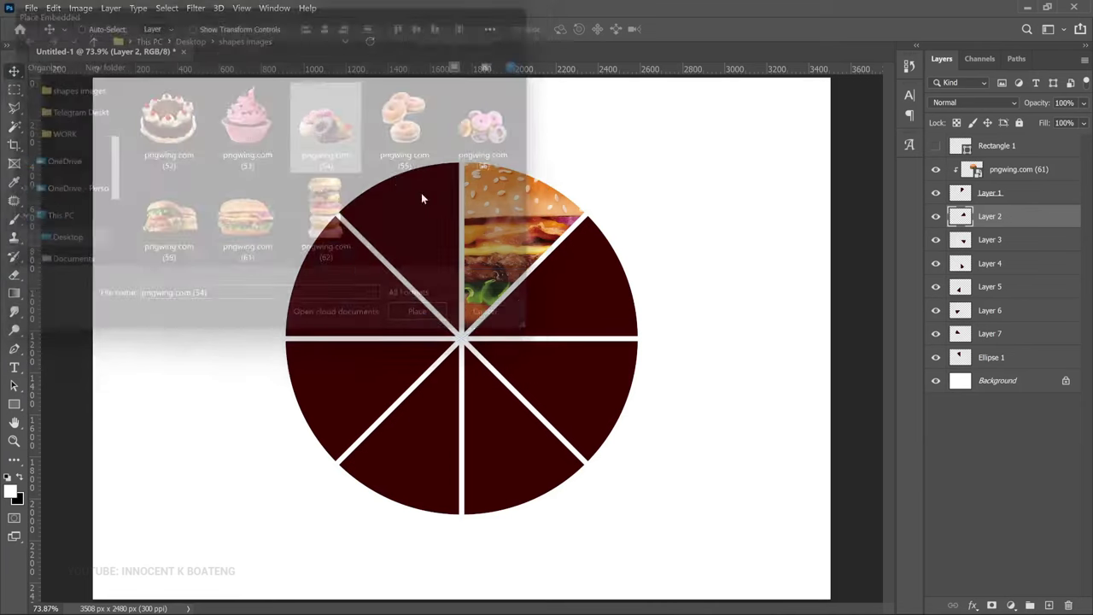
Move the pngwing.com (54) donut image over the Layer 2 wedge, clip it to that layer and adjust its position.
left_click_drag(546, 309, 647, 256)
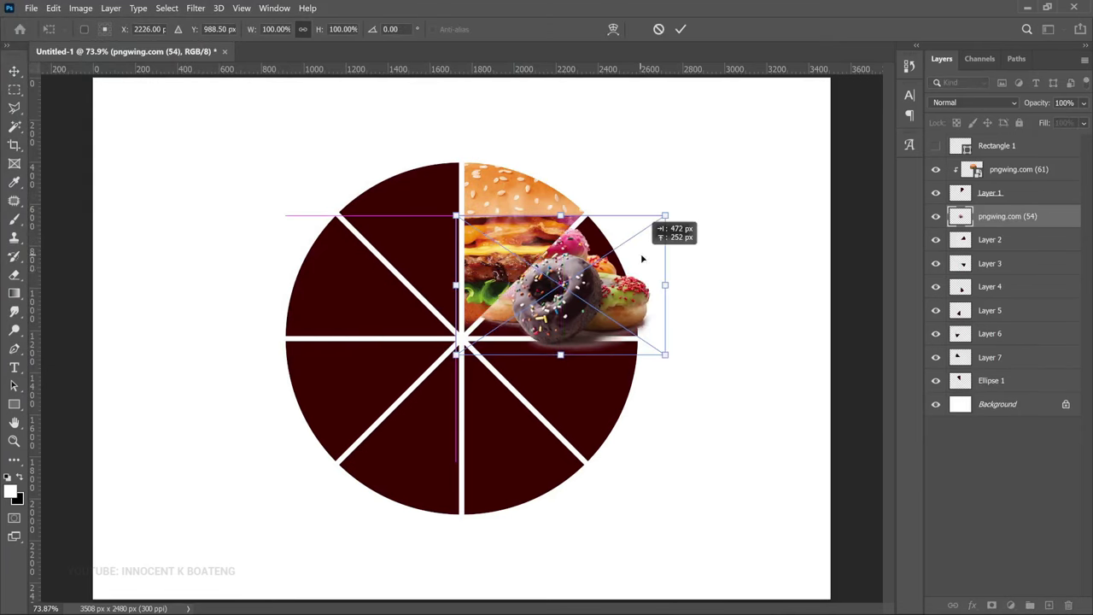
key("Return")
right_click(995, 224)
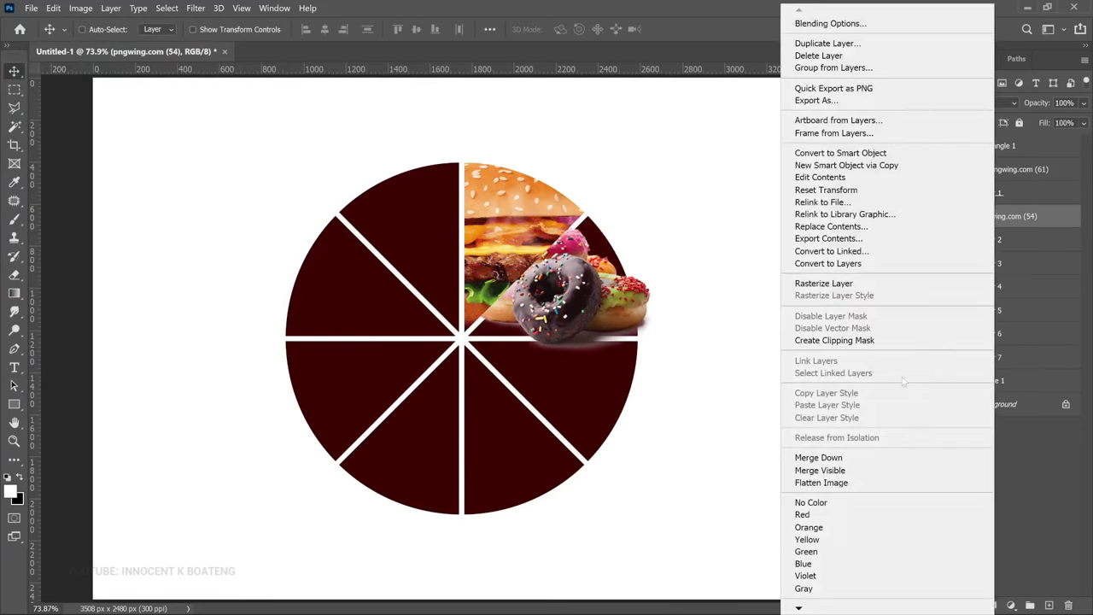
left_click(871, 340)
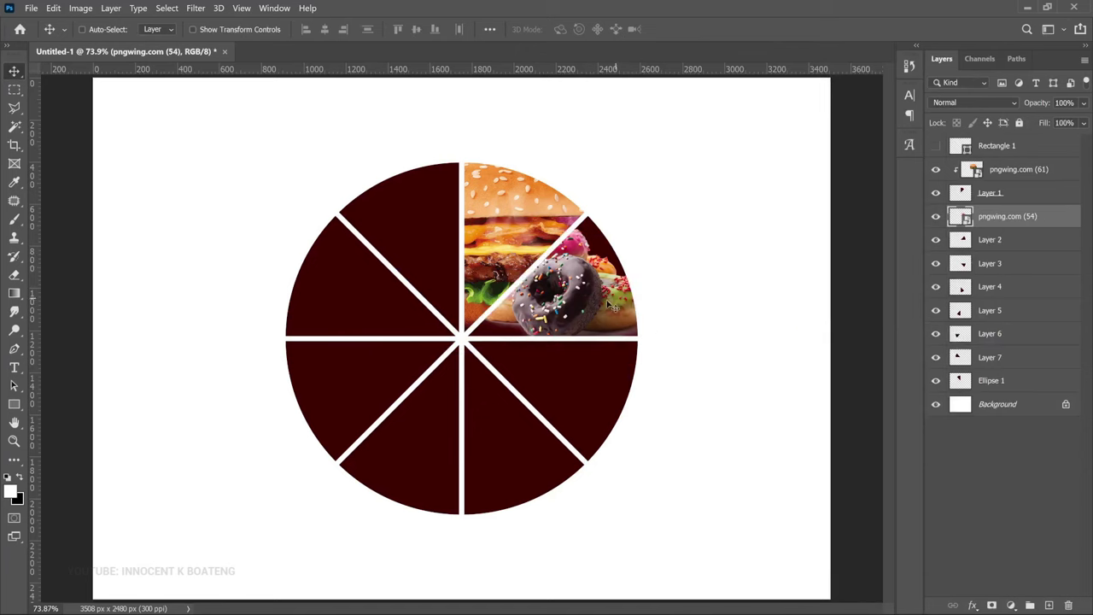
left_click_drag(585, 318, 601, 318)
Select the Layer 3 wedge and place the image pngwing.com (55) above it as an embedded object.
right_click(578, 395)
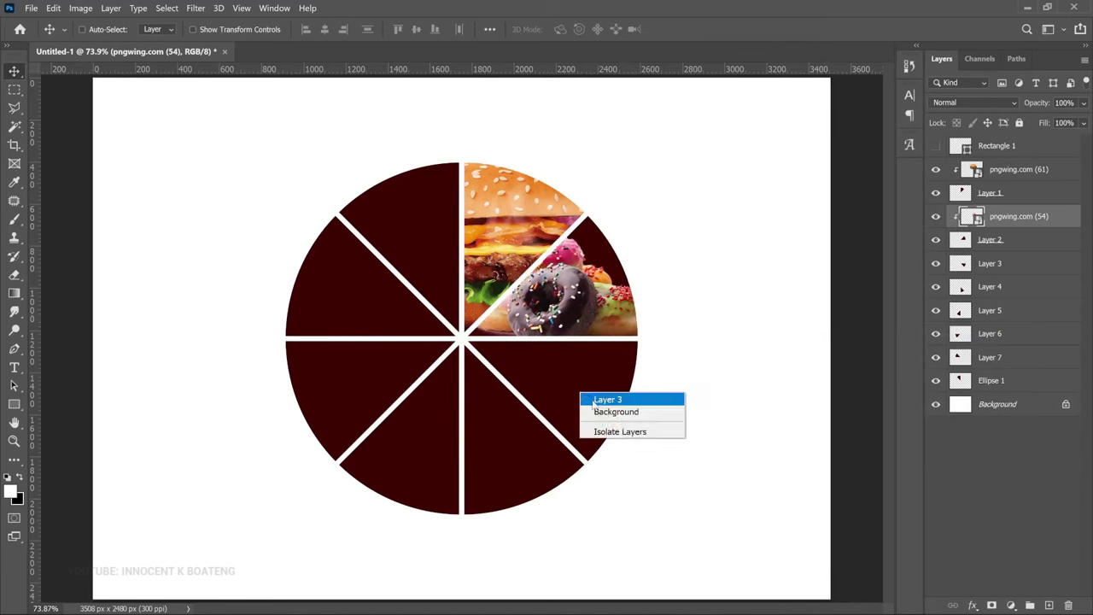
left_click(619, 398)
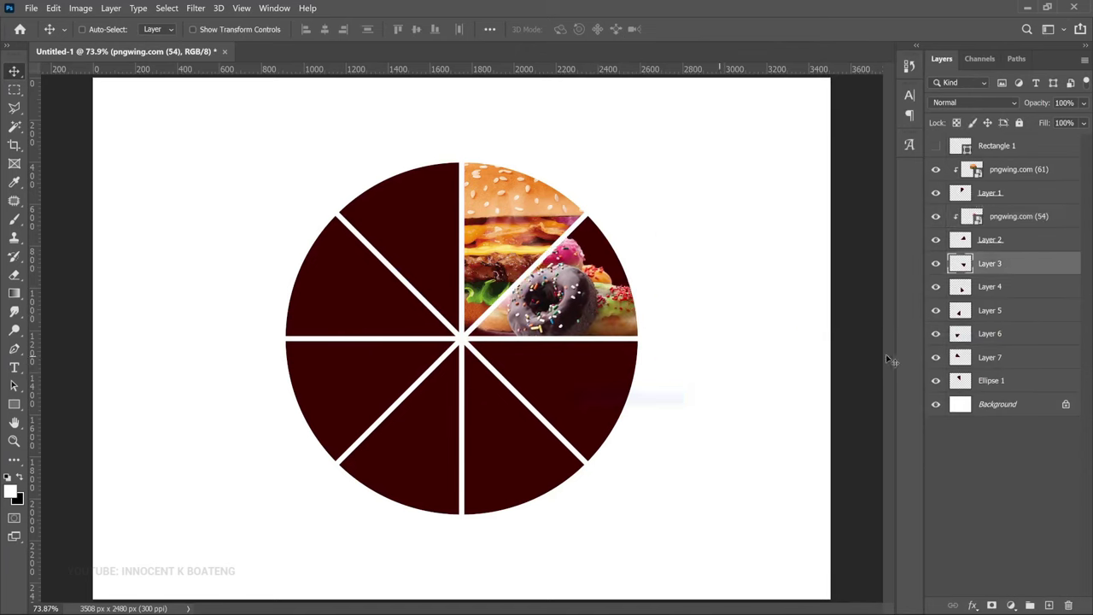
left_click(32, 8)
left_click(103, 274)
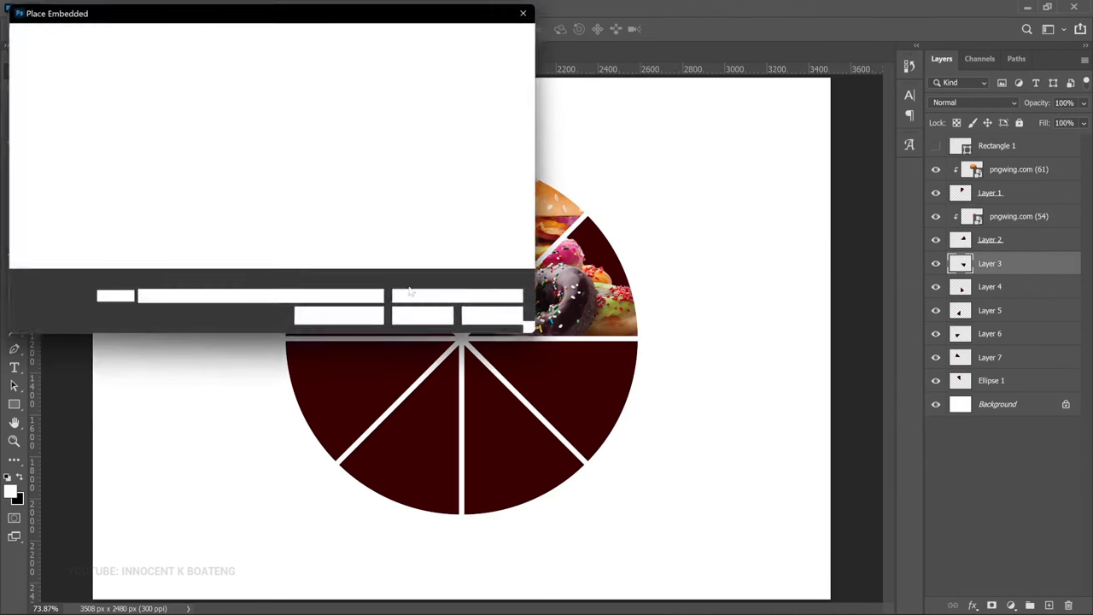
double_click(408, 135)
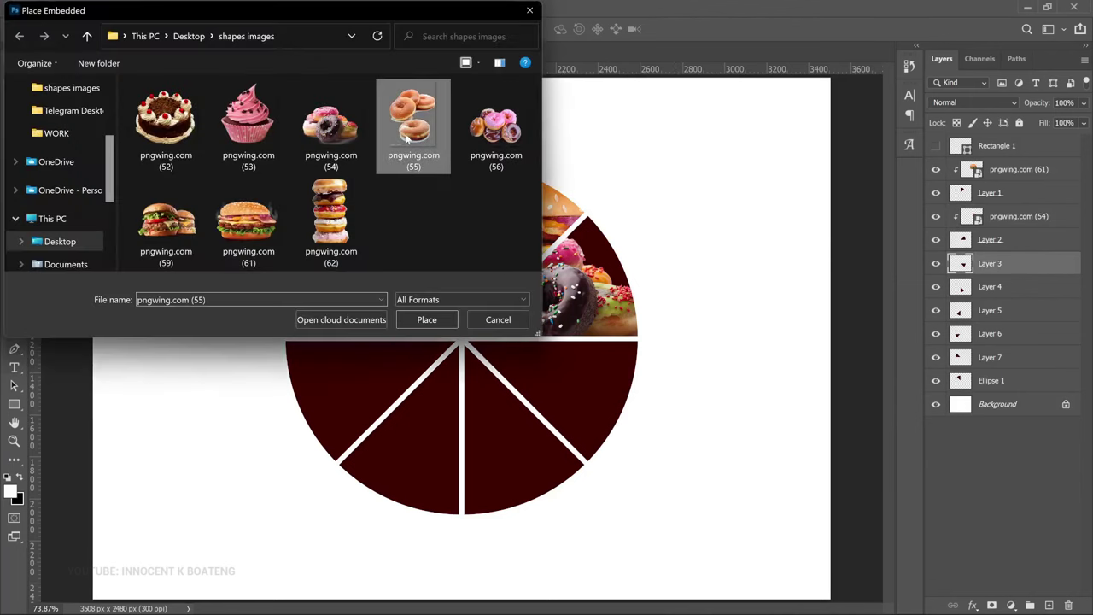
Clip the pngwing.com (55) donut image to Layer 3 and size and position it to fill the wedge.
left_click_drag(636, 81, 563, 207)
key("Return")
key("ctrl+alt+g")
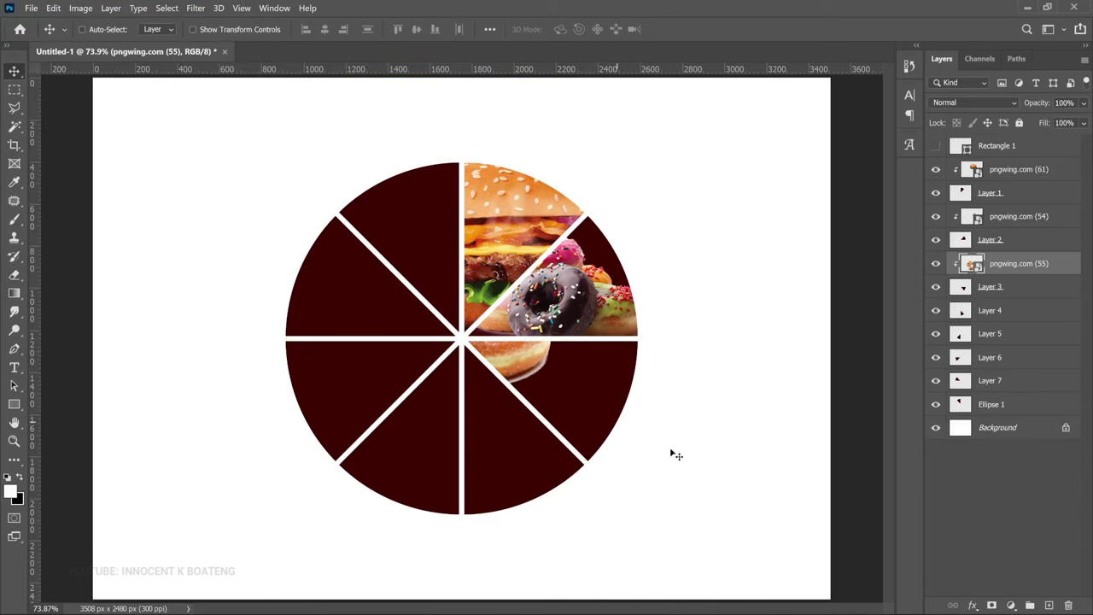
left_click_drag(675, 455, 649, 417)
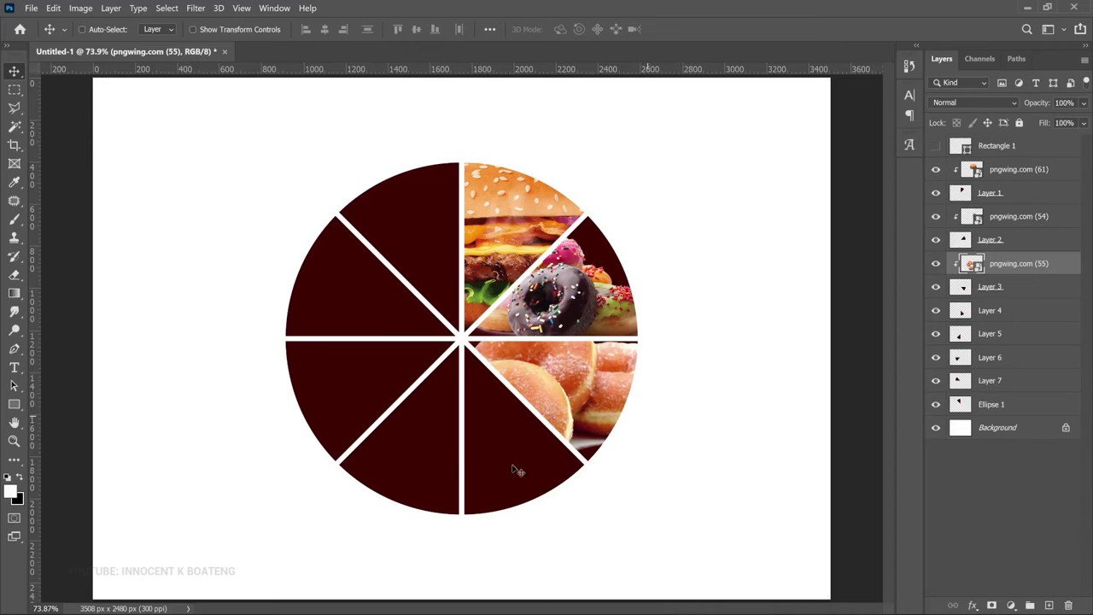
Fit the cupcake image pngwing.com (53) clipped into the Layer 4 wedge and the burger image pngwing.com (59) clipped into the Layer 5 wedge.
right_click(516, 470)
left_click(534, 470)
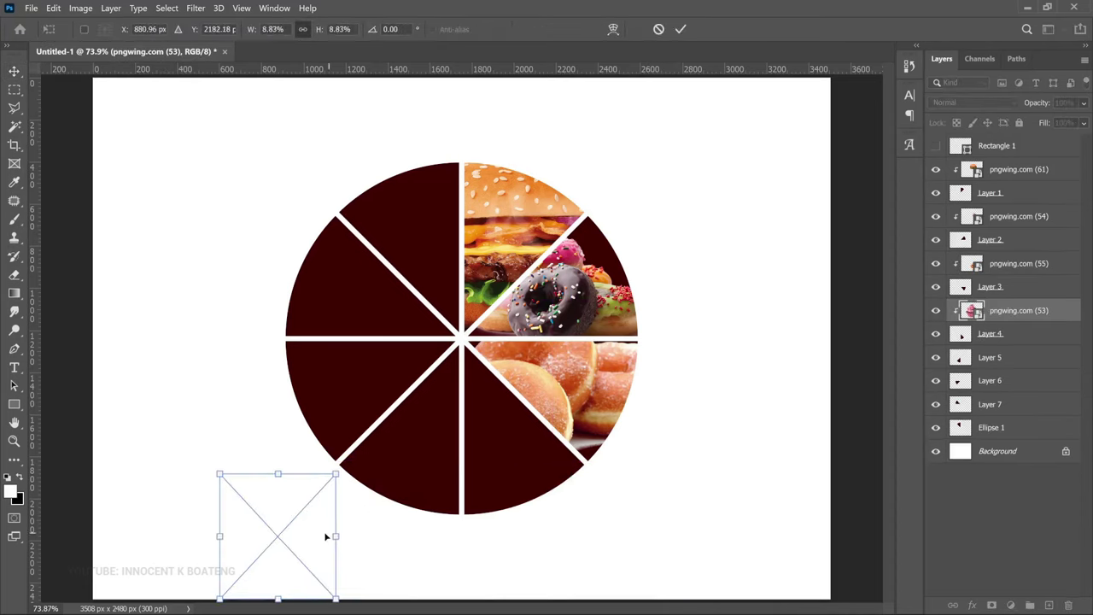
left_click_drag(281, 532, 436, 484)
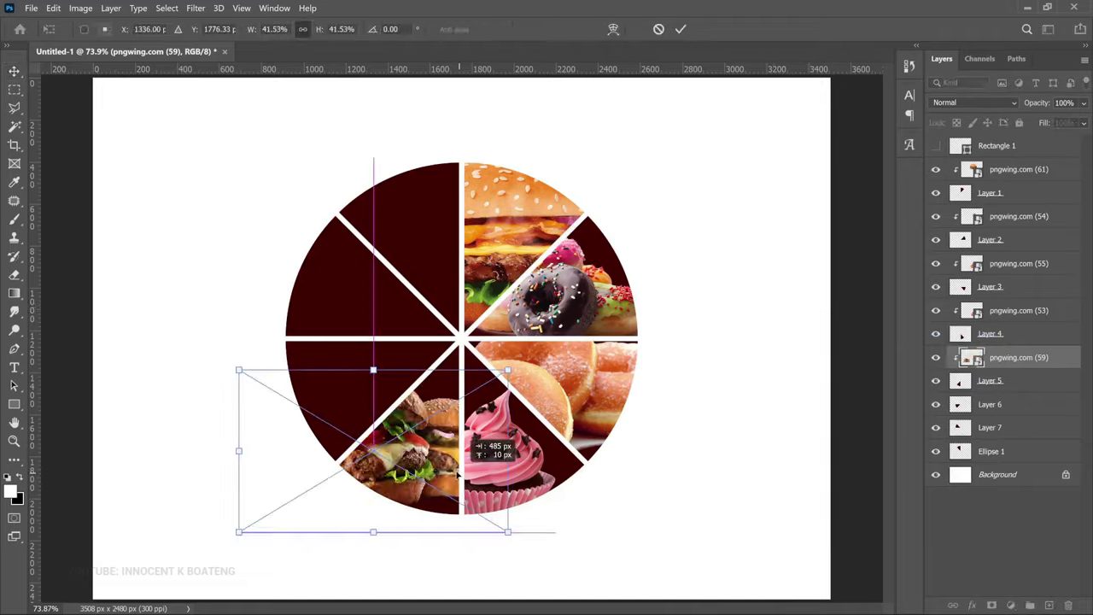
key("Return")
key("ctrl+alt+g")
Fit the stacked donuts pngwing.com (62) clipped into the Layer 6 wedge and the cake pngwing.com (52) clipped into the Layer 7 wedge.
right_click(365, 389)
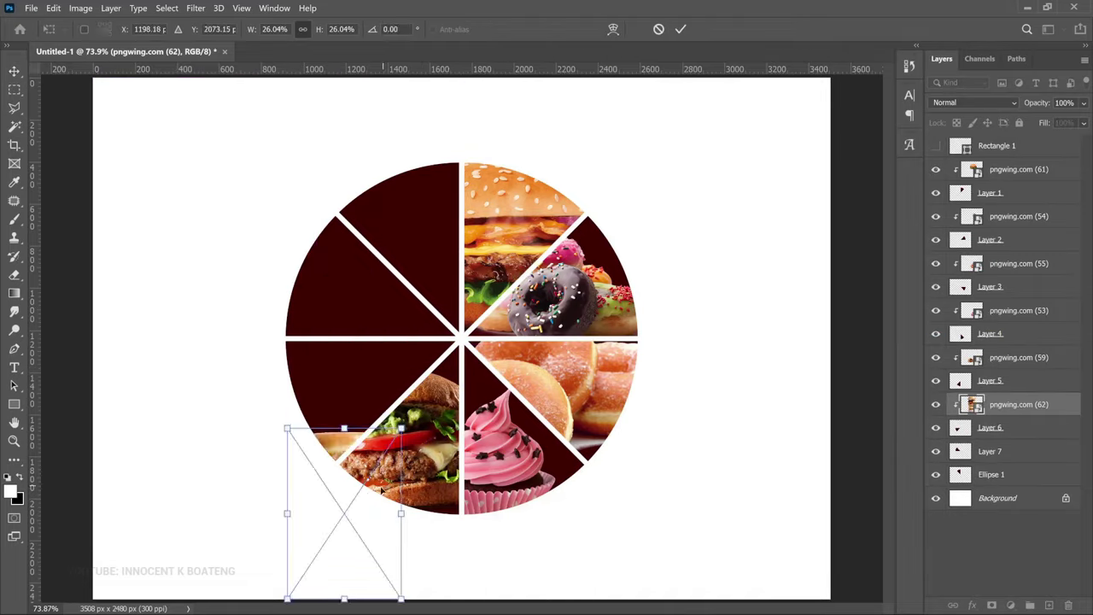
left_click_drag(379, 509, 379, 422)
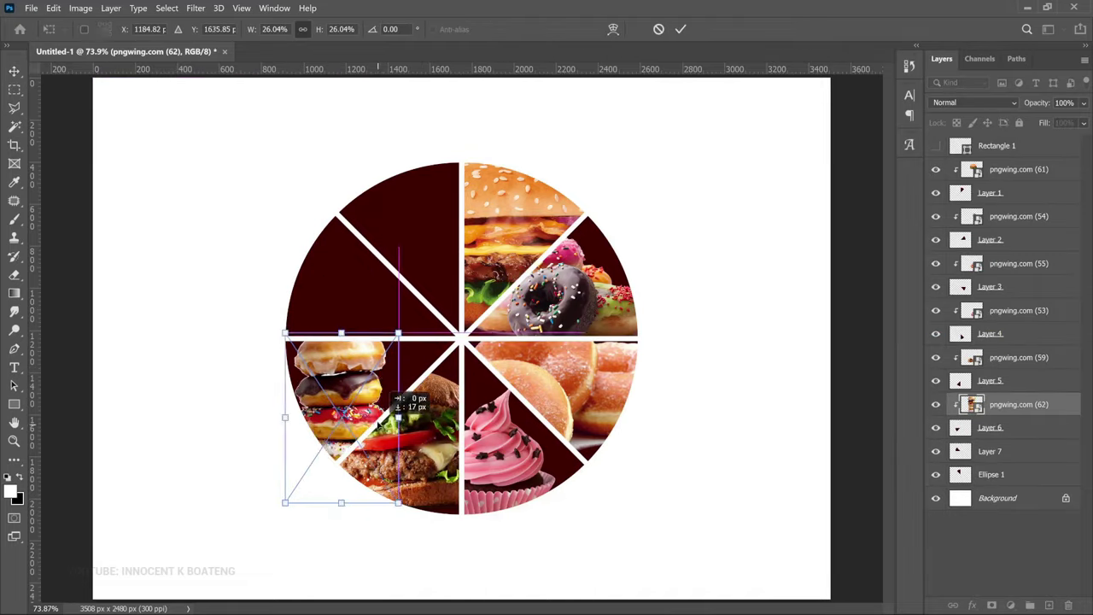
key("Return")
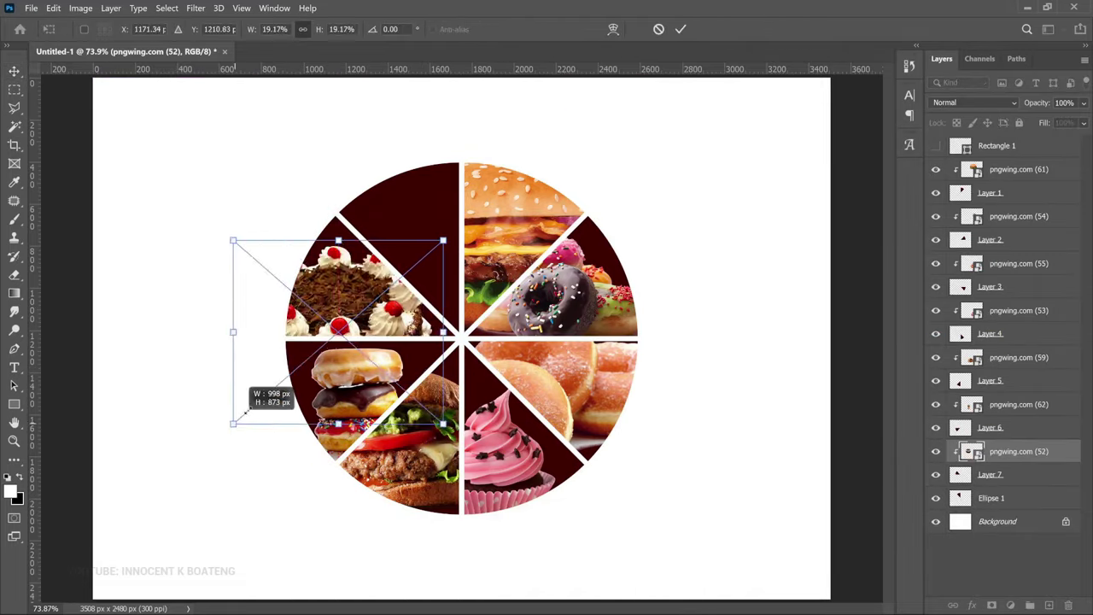
key("Return")
Place the cupcake image pngwing.com (53) again, clipped to the remaining Ellipse 1 wedge, and scale it to 11.69%.
left_click(30, 8)
left_click(73, 246)
double_click(255, 139)
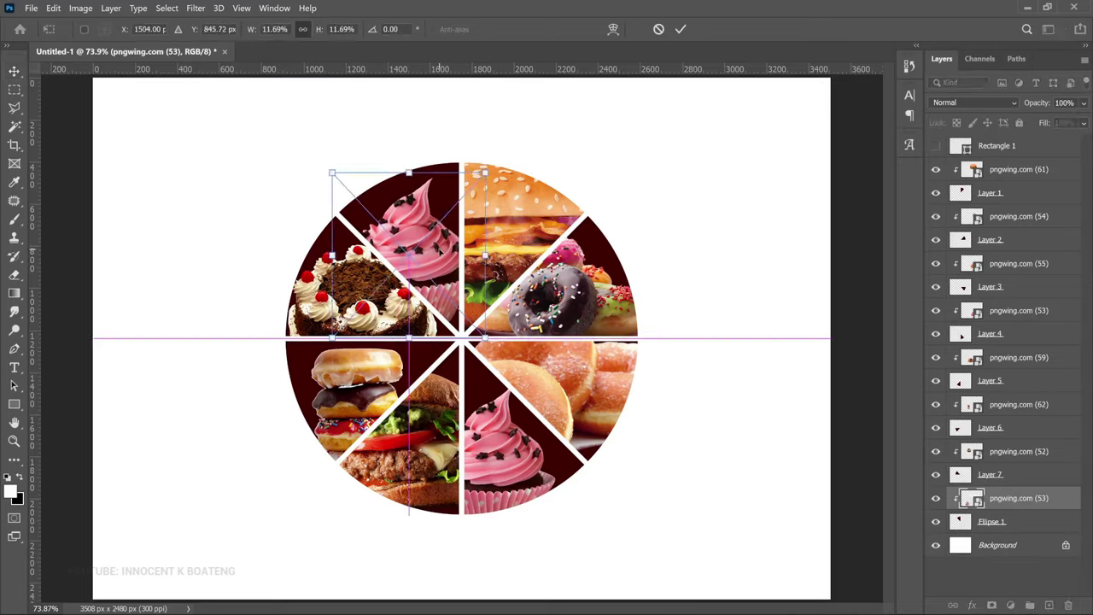
key("Return")
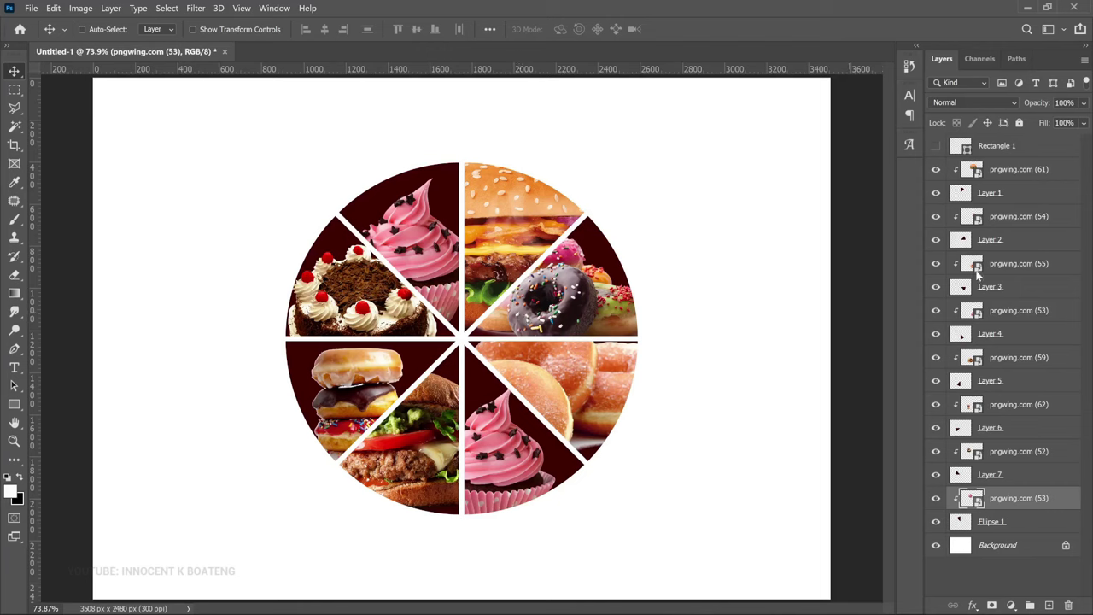
Select the burger image together with Layer 1 and move the wedge out of the circle and back into its place.
right_click(526, 224)
left_click(549, 227)
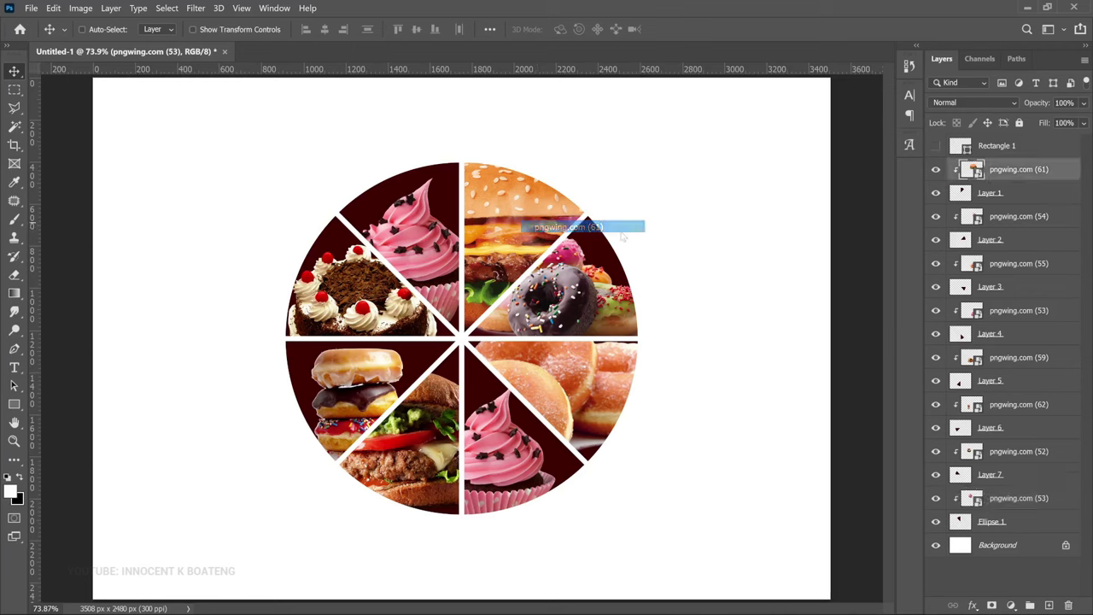
left_click(1007, 204, "shift")
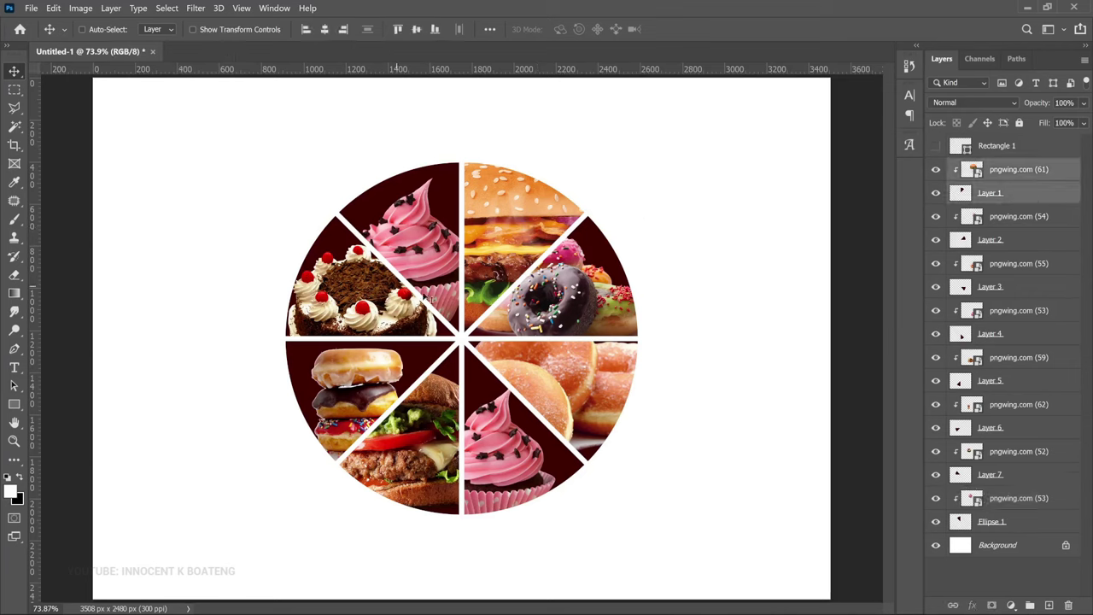
left_click_drag(531, 303, 567, 248)
left_click_drag(553, 253, 530, 297)
Draw a white circle about 547 px across with the Ellipse tool above all wedge images and center it on the wedges' meeting point.
left_click(1013, 170)
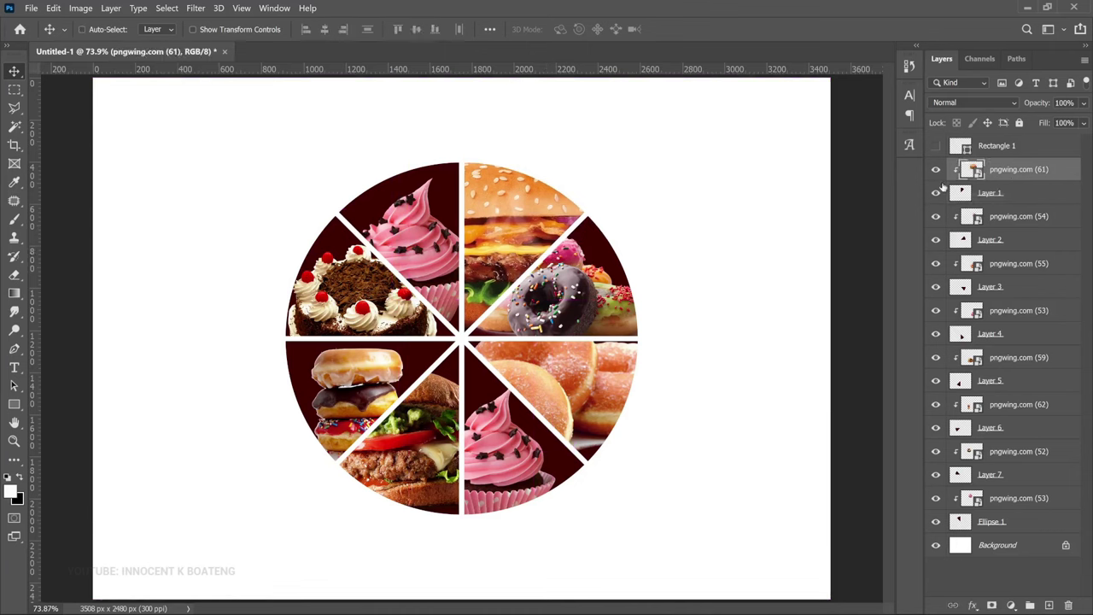
right_click(14, 406)
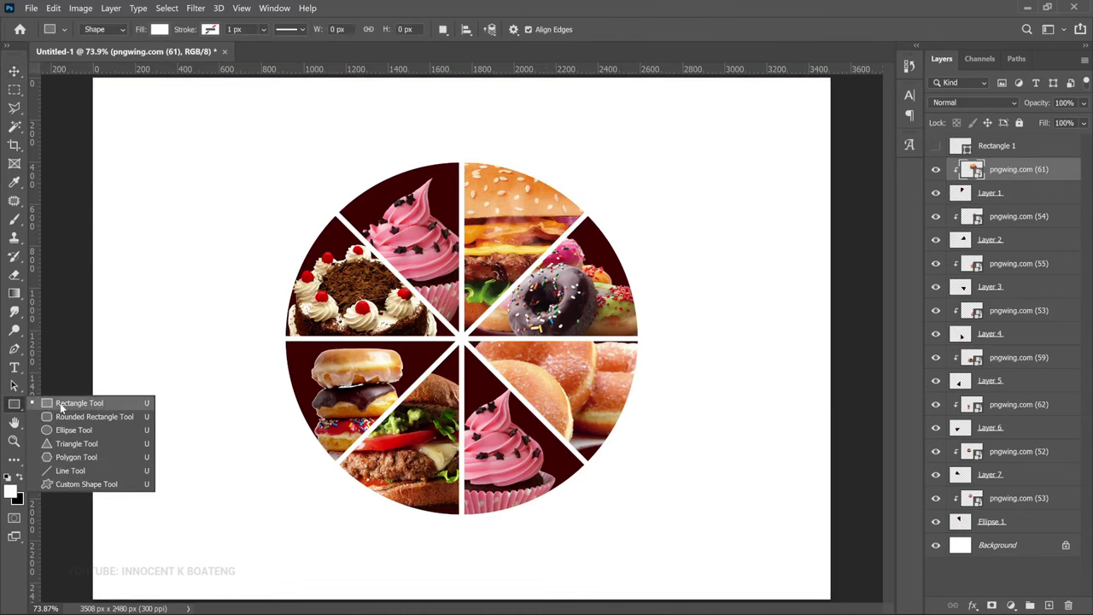
left_click(67, 430)
left_click_drag(415, 267, 527, 383)
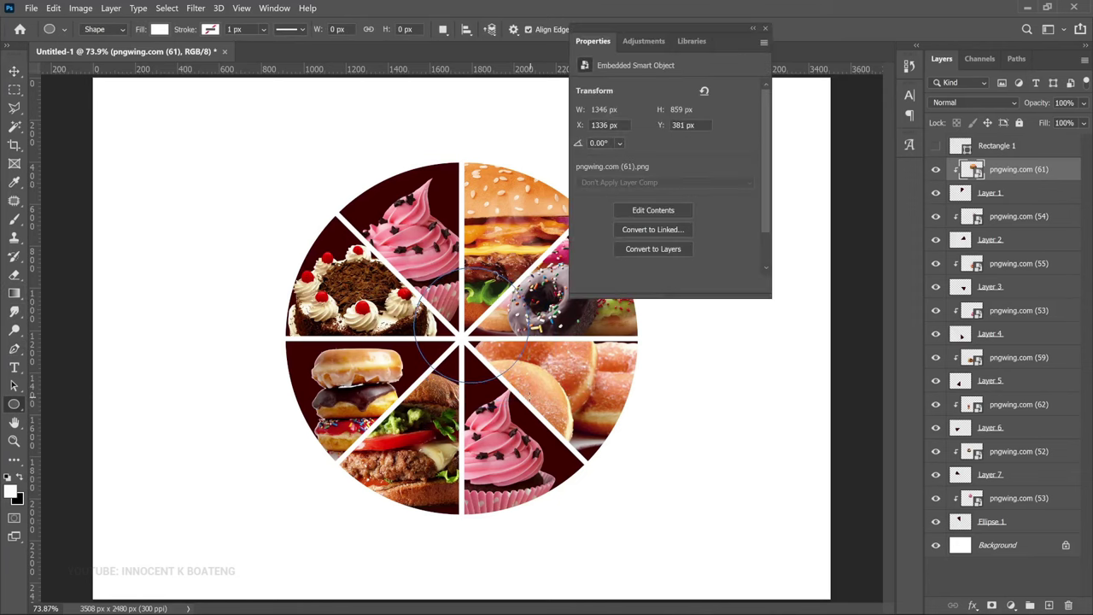
left_click_drag(496, 345, 488, 355)
key("v")
left_click(415, 30)
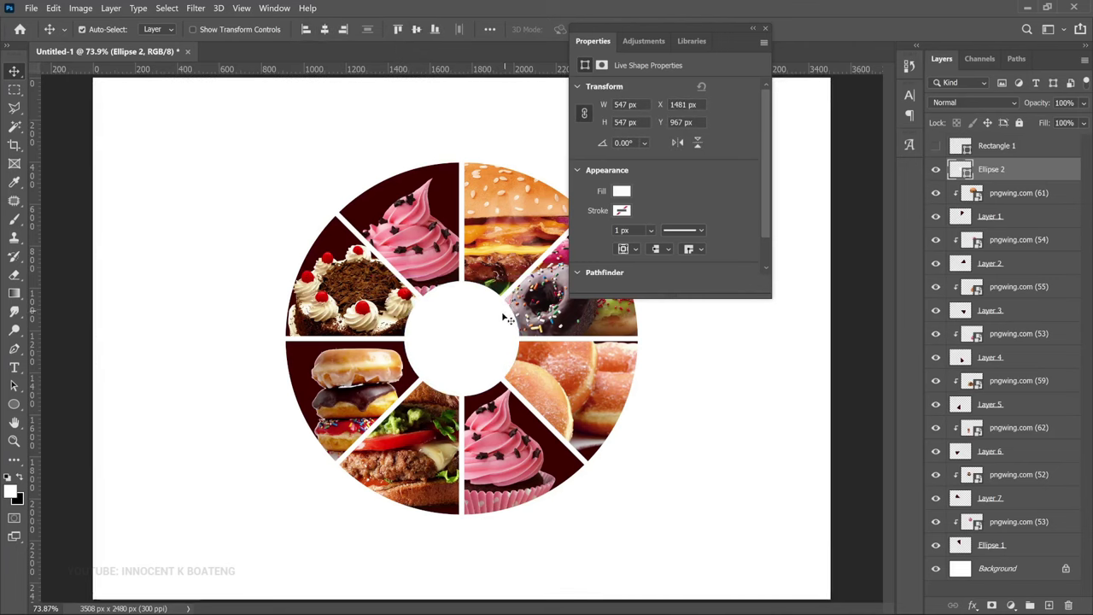
Add a 24 px outside stroke to the central Ellipse 2 circle, using orange f9b771 sampled from the burger bun.
right_click(1007, 169)
left_click(846, 27)
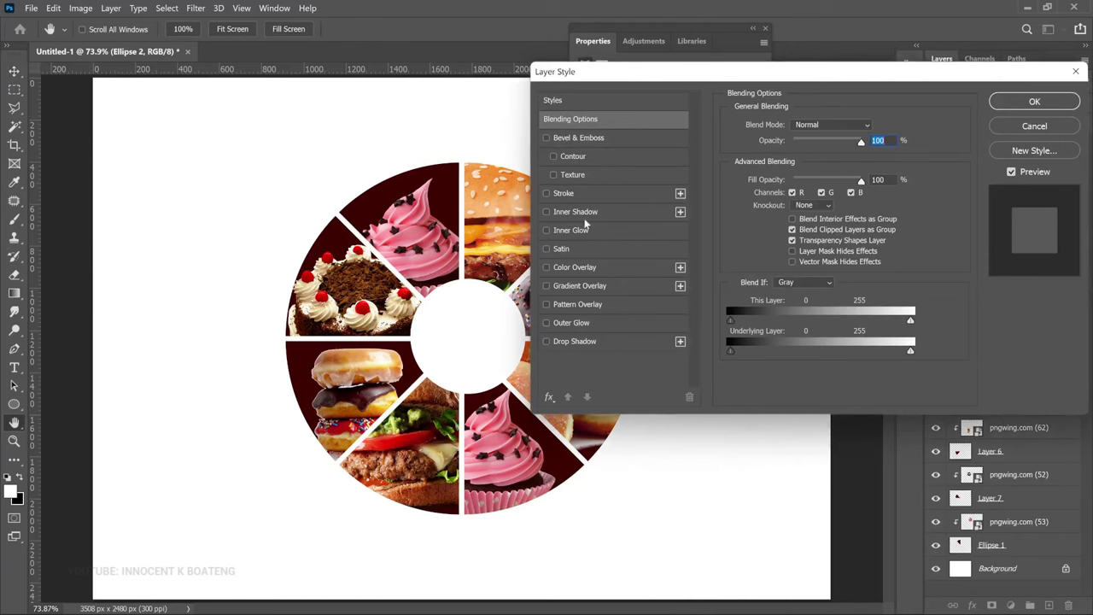
left_click(579, 193)
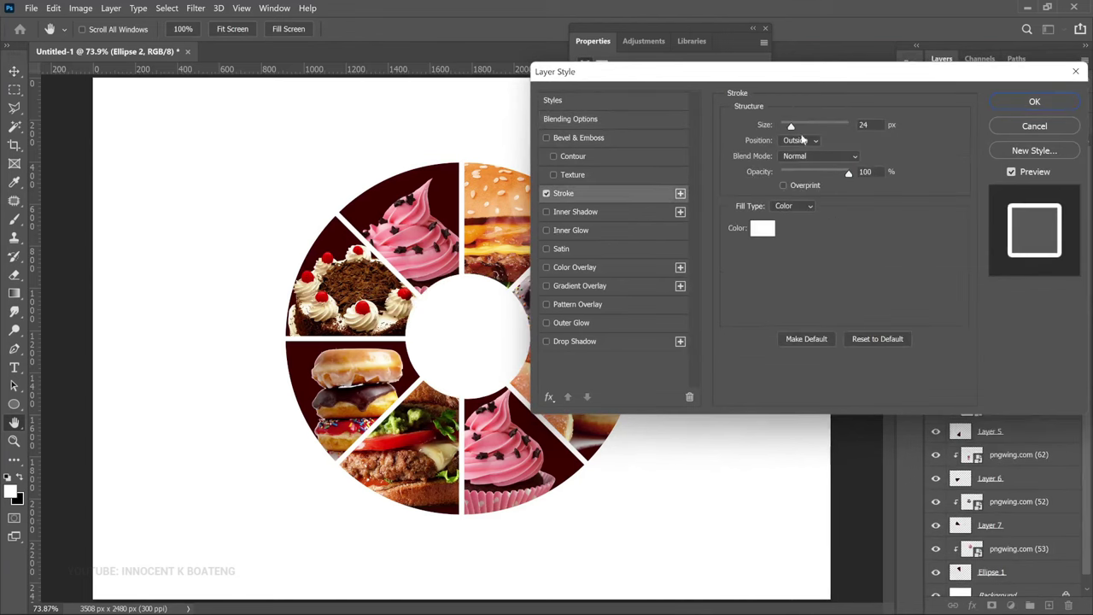
left_click(761, 228)
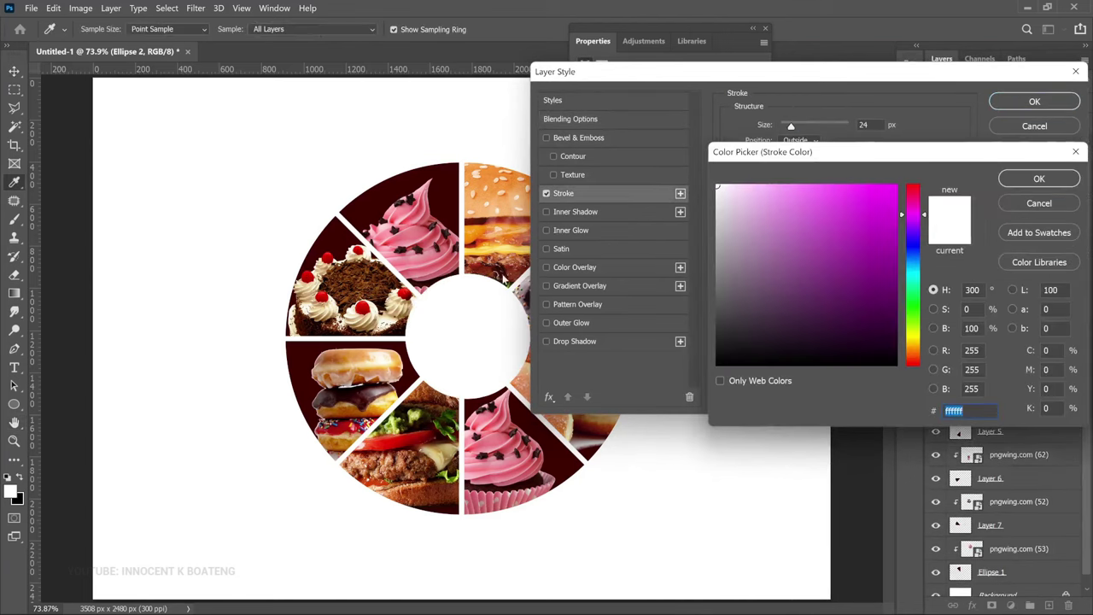
left_click(441, 180)
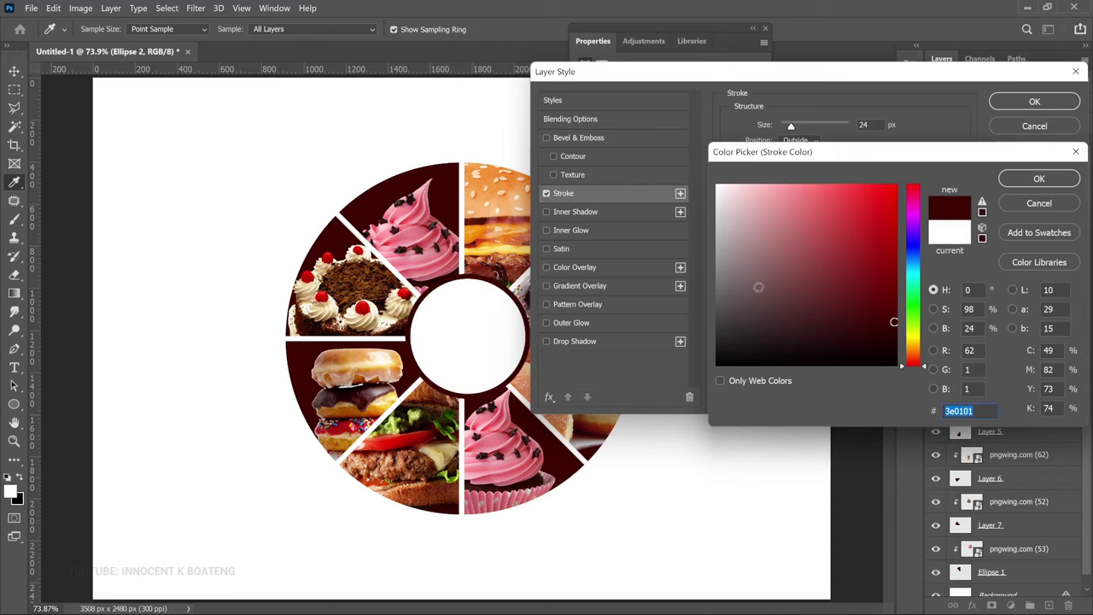
left_click(514, 198)
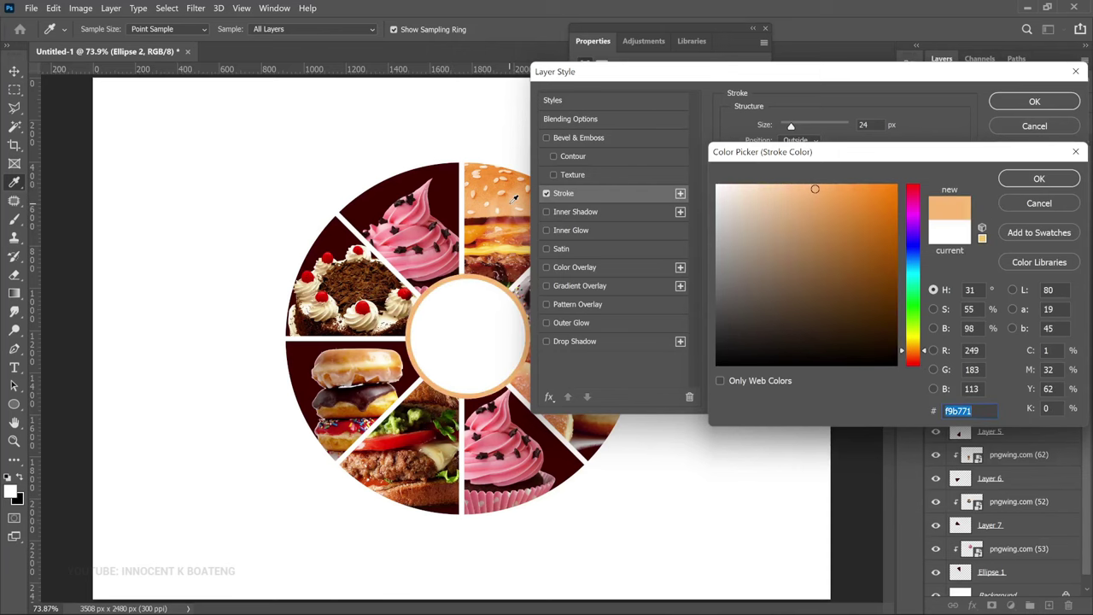
left_click(1039, 180)
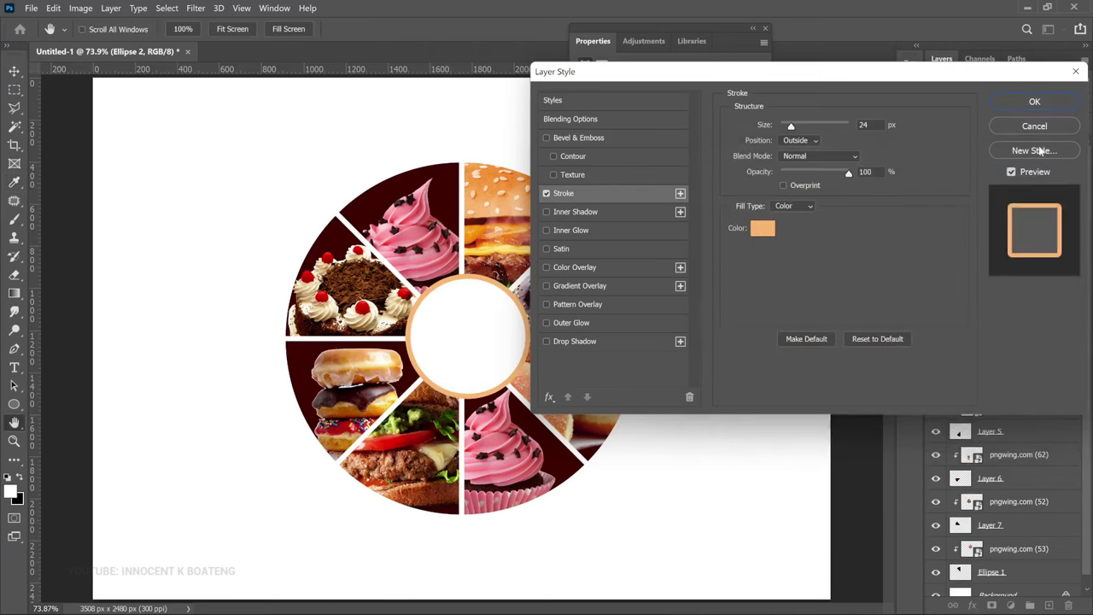
left_click(1034, 104)
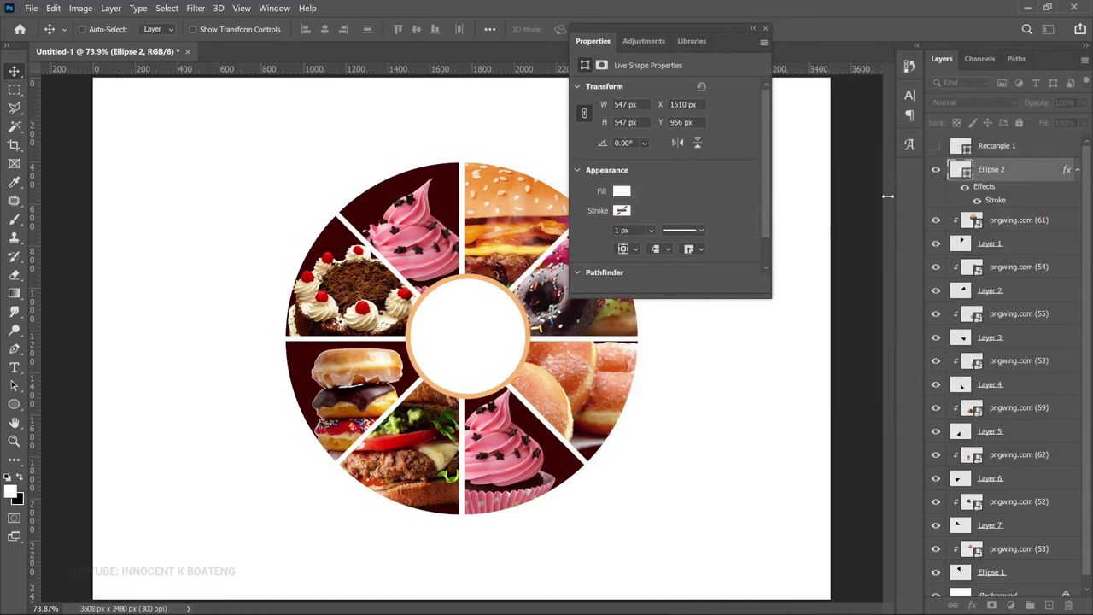
Group all layers from Rectangle 1 down to Ellipse 1, leaving out the Background.
left_click(765, 29)
key("z")
left_click(629, 353, "alt")
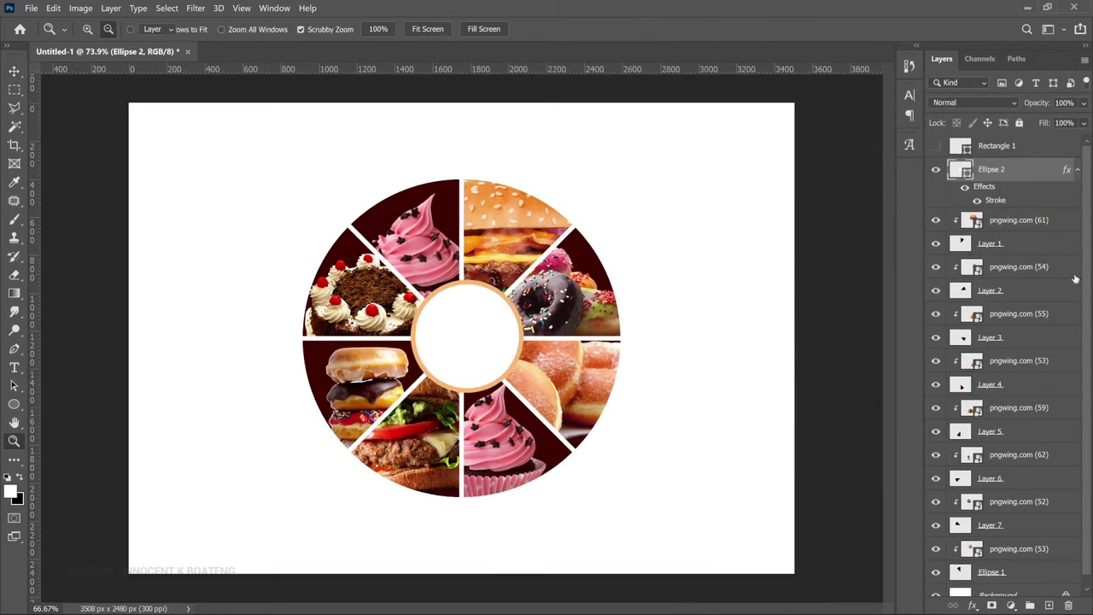
key("v")
left_click(1024, 148)
scroll(999, 528, "down", 1)
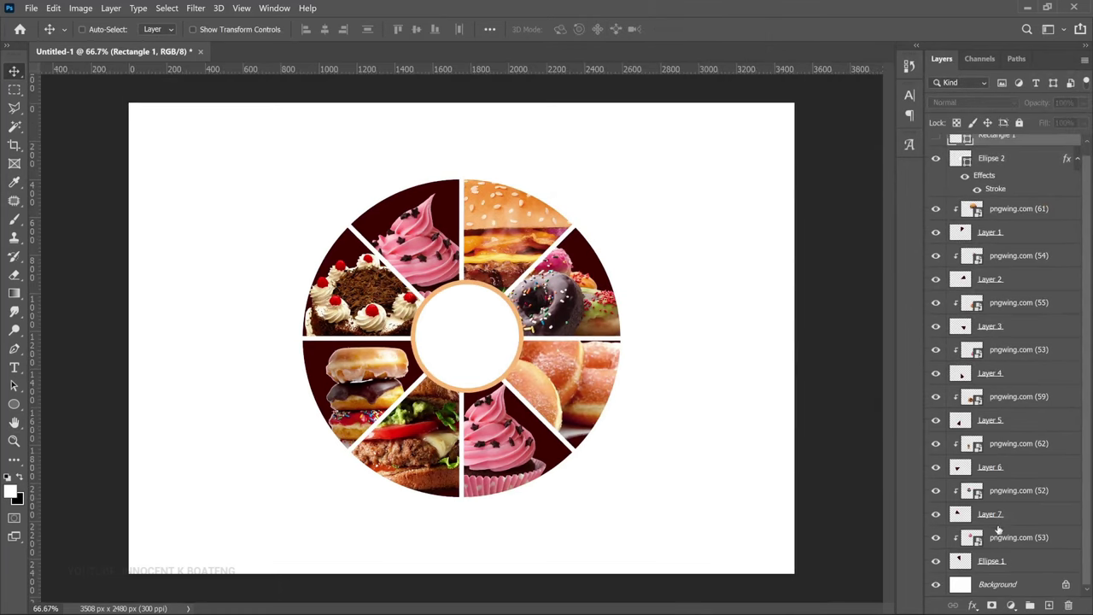
left_click(1004, 565, "shift")
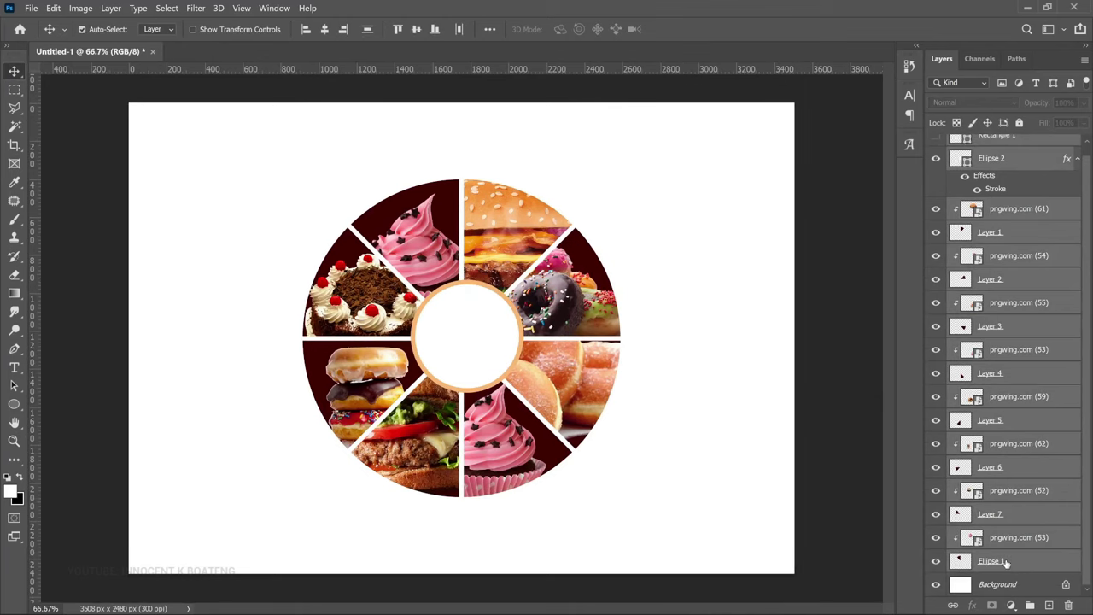
key("ctrl+g")
Try moving and enlarging the grouped collage on the canvas, and undo these changes.
left_click_drag(494, 353, 307, 319)
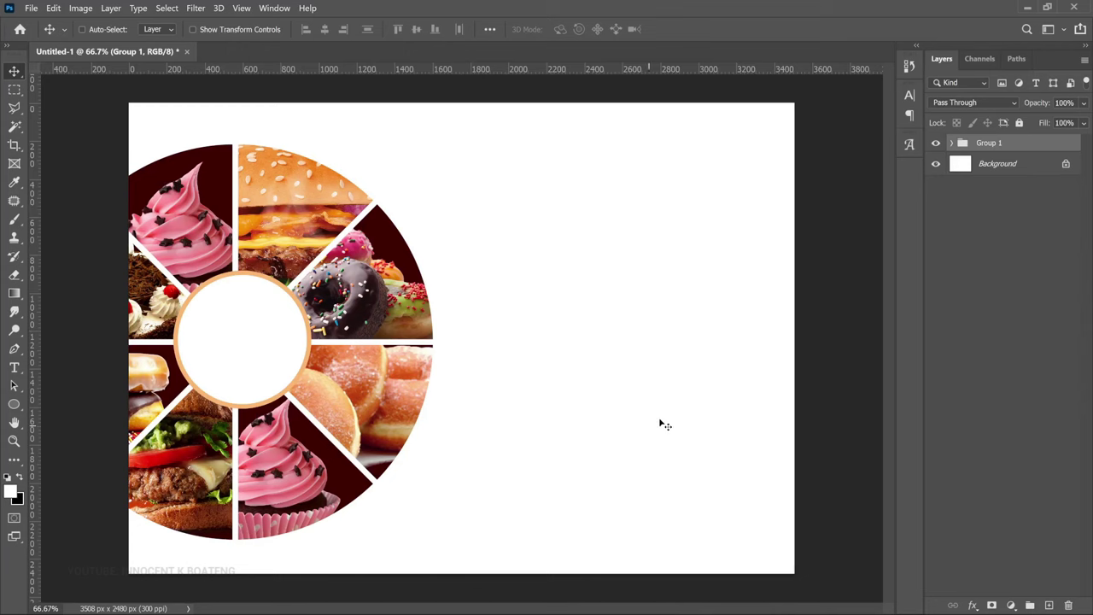
left_click_drag(376, 343, 554, 441)
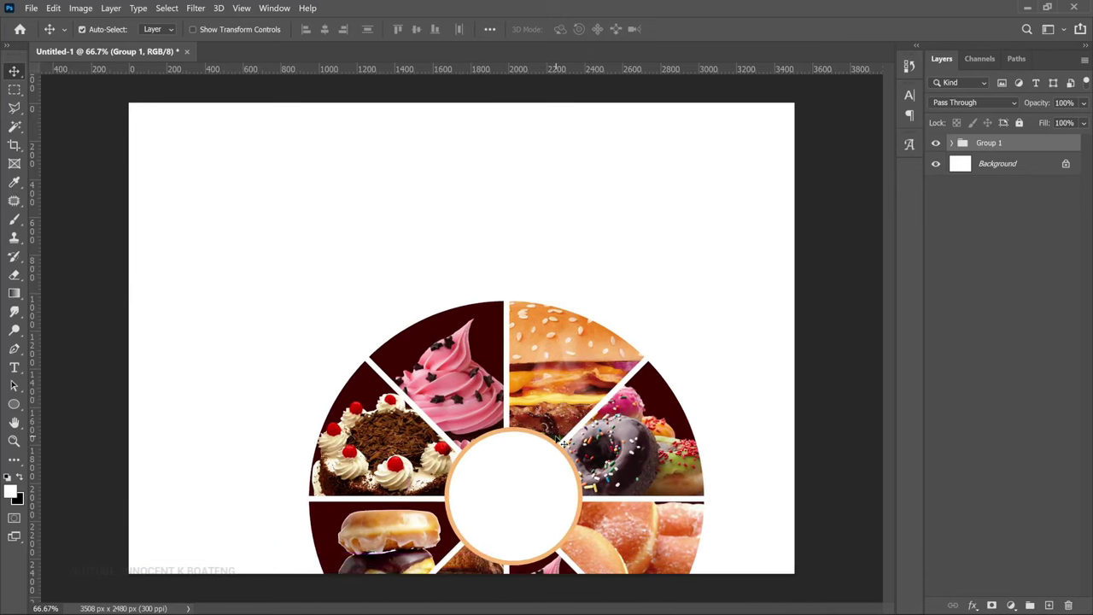
key("ctrl+z")
key("ctrl+shift+z")
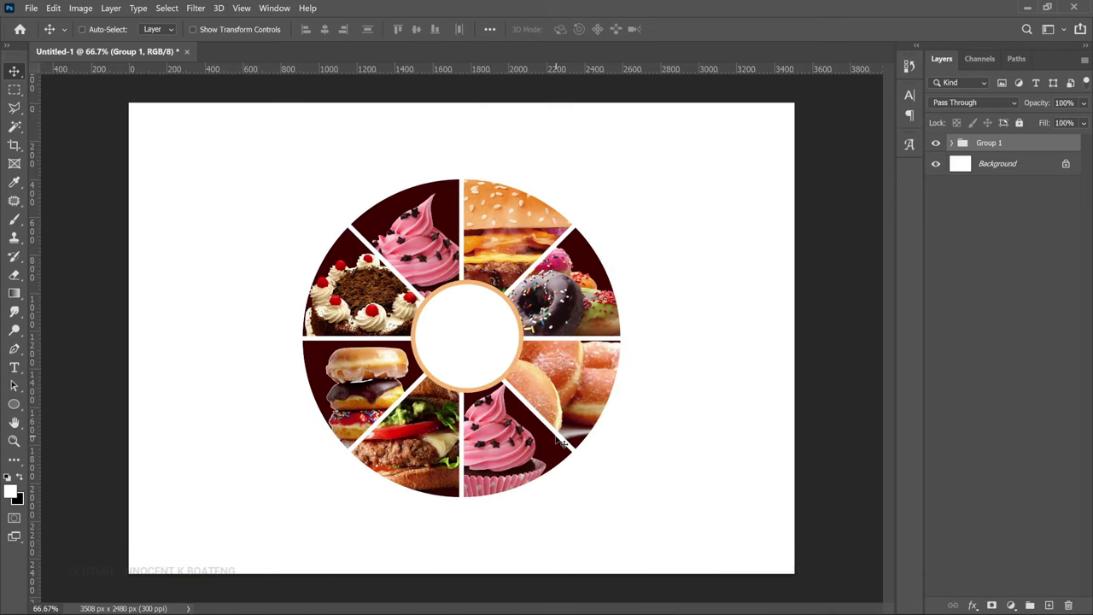